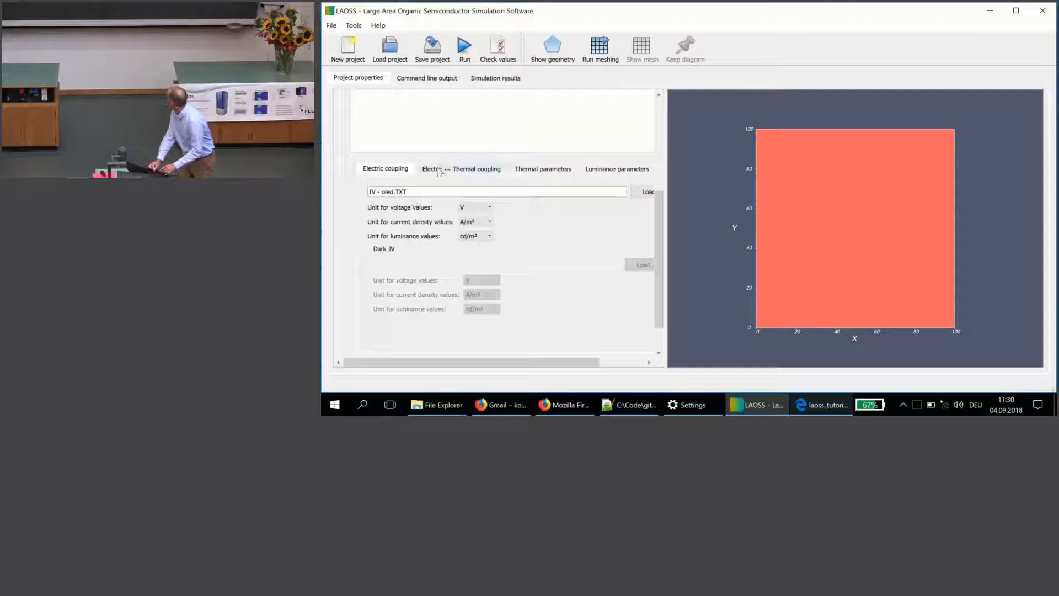
Step: Review the device's electric–thermal coupling settings, thermal parameters such as heat transfer and OLED efficiency, and luminance parameters
left_click(440, 170)
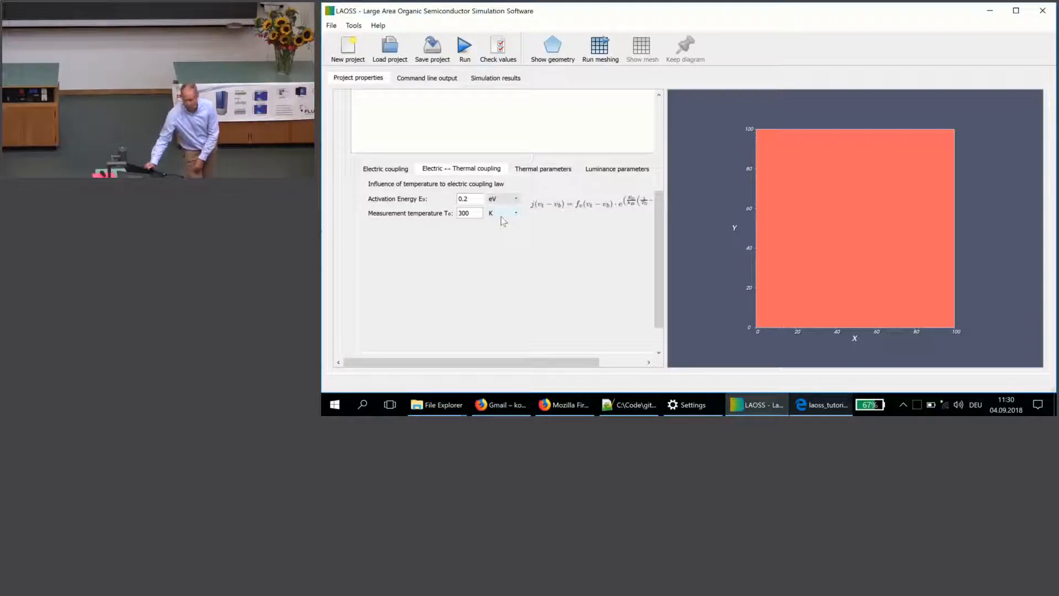
mouse_move(554, 362)
left_mouse_down()
mouse_move(607, 363)
mouse_move(574, 361)
left_mouse_up()
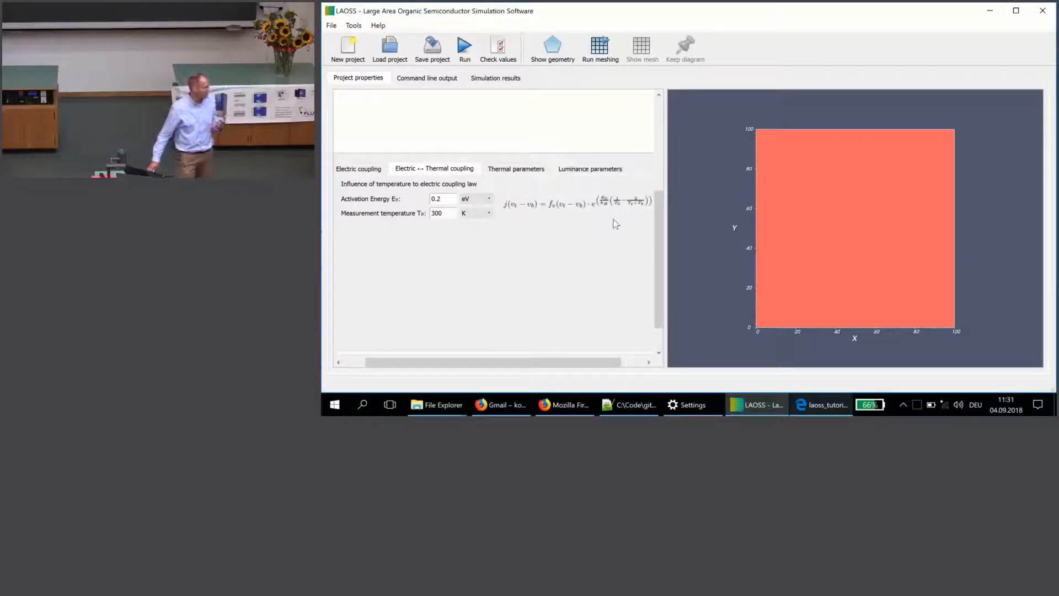
left_click(514, 169)
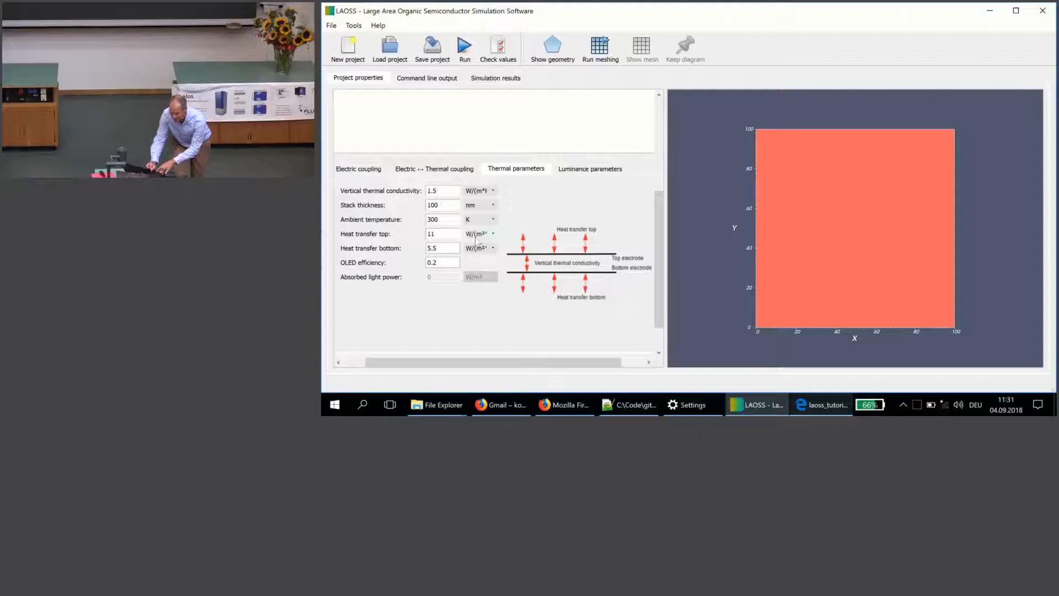
left_click(494, 238)
left_click(494, 243)
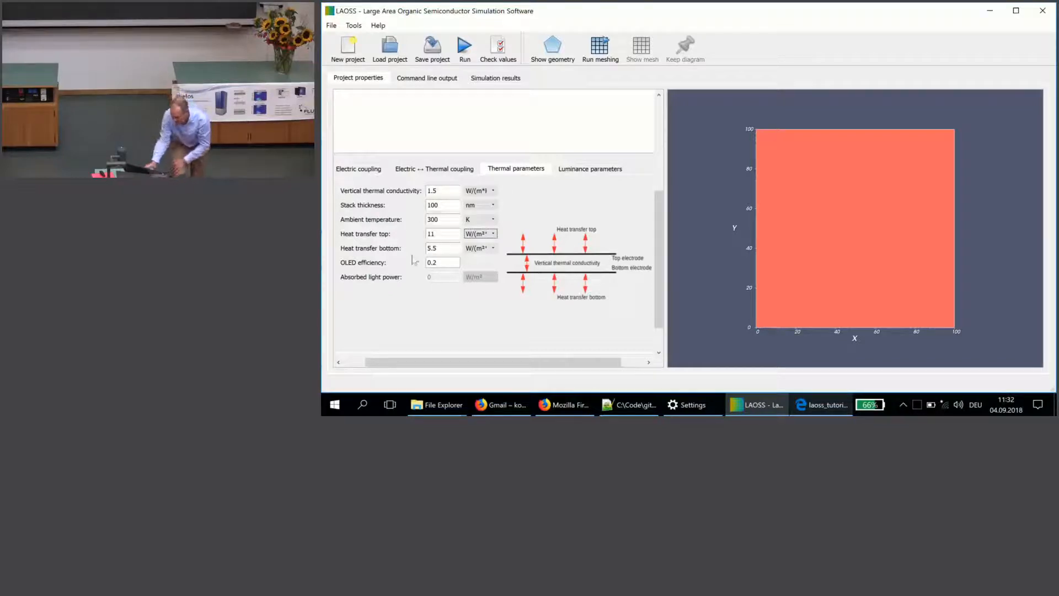
double_click(445, 263)
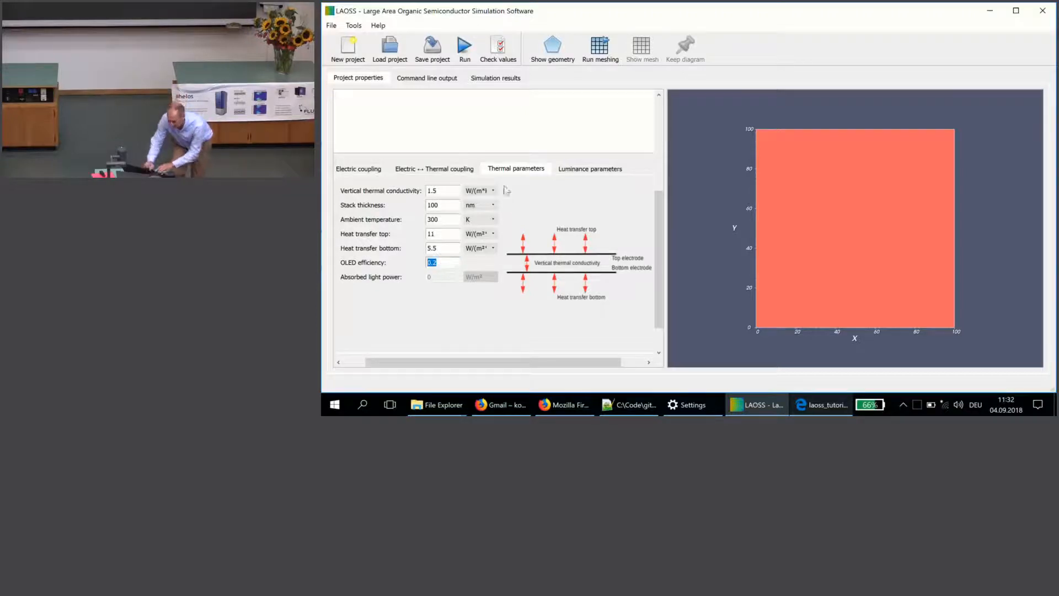
left_click(577, 174)
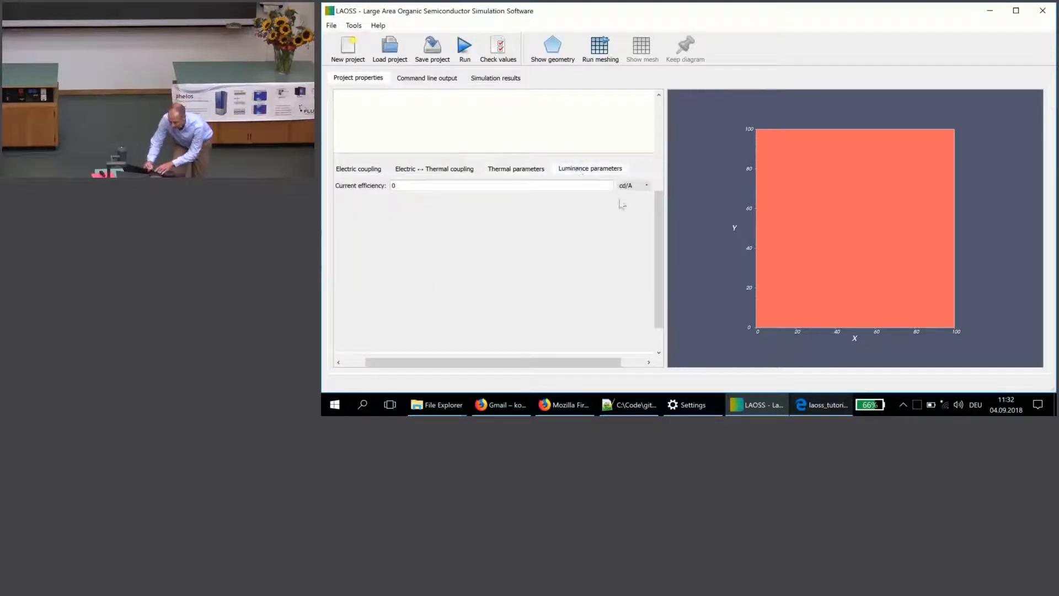
Step: Check the potential sweep settings and run the electrothermal OLED simulation
left_click_drag(661, 226, 680, 119)
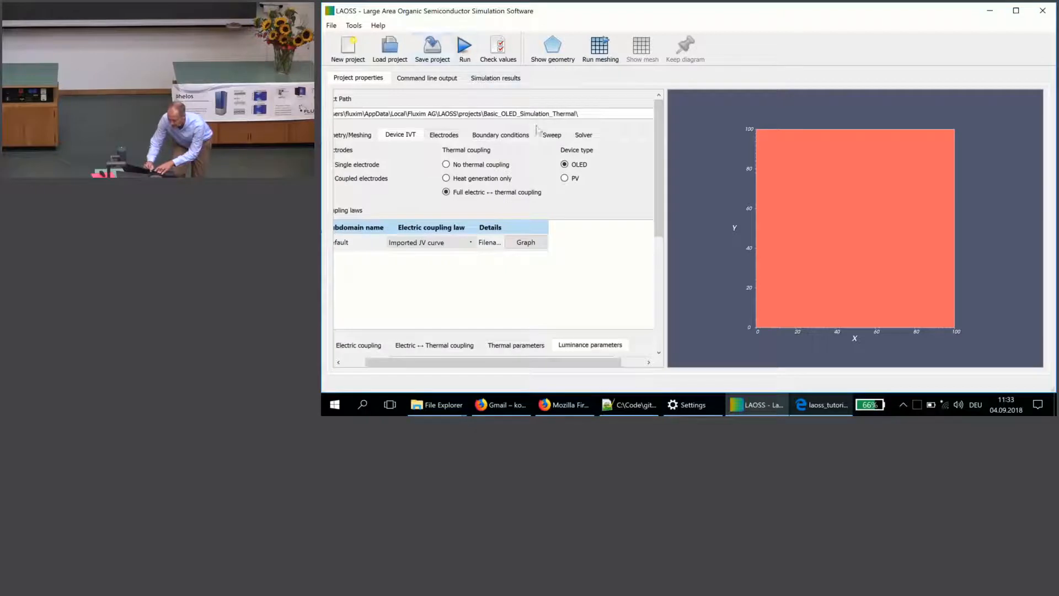
left_click(552, 136)
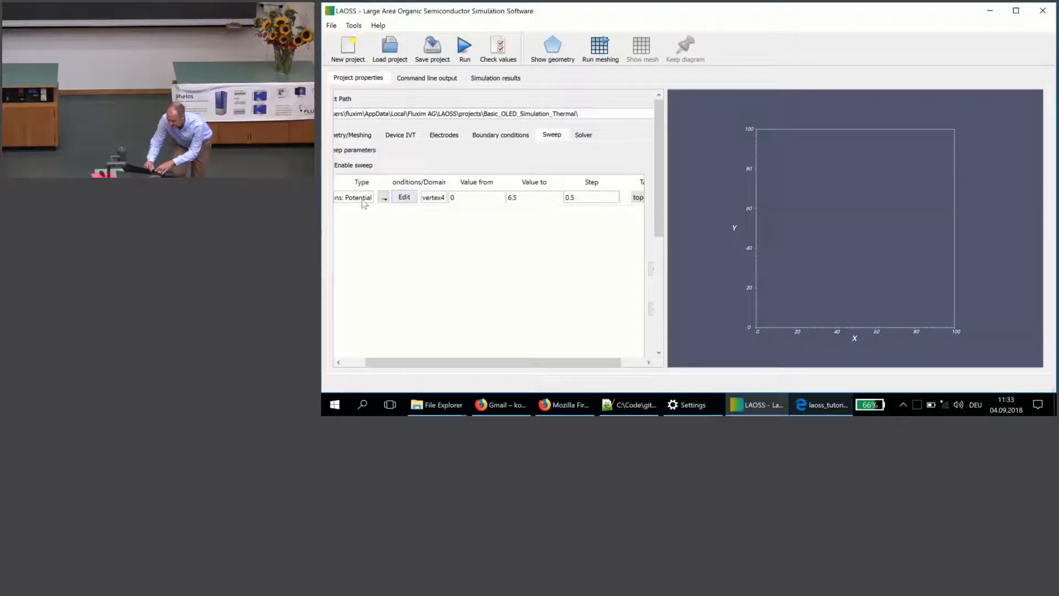
left_click(463, 48)
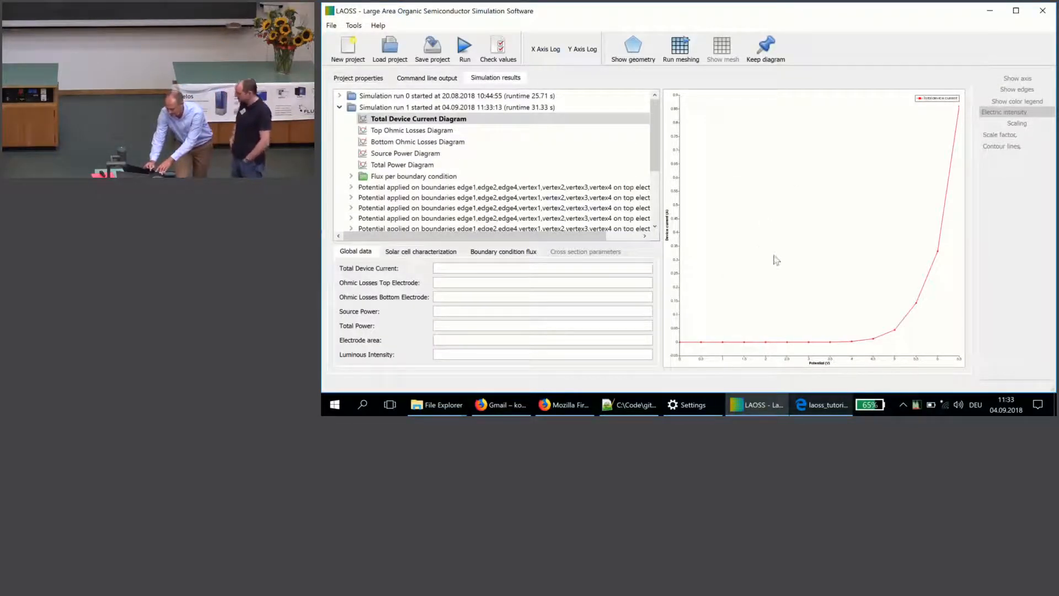
Step: Show the Total Device Current Diagram with a logarithmic Y axis and linear X axis, with the rising part of the curve in view
left_click(583, 49)
left_click(541, 50)
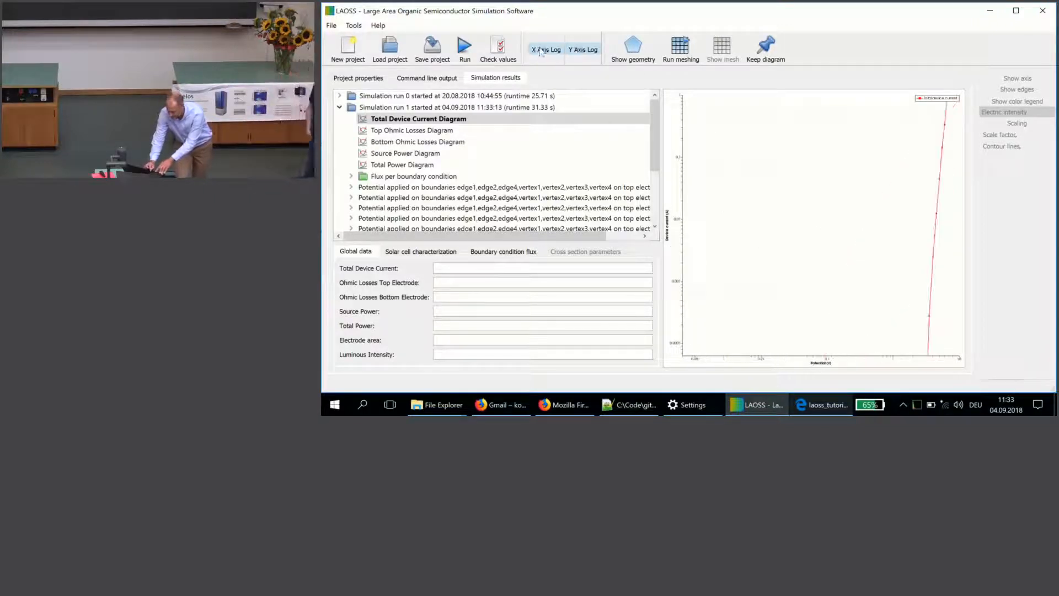
left_click(541, 49)
left_click_drag(828, 259, 726, 185)
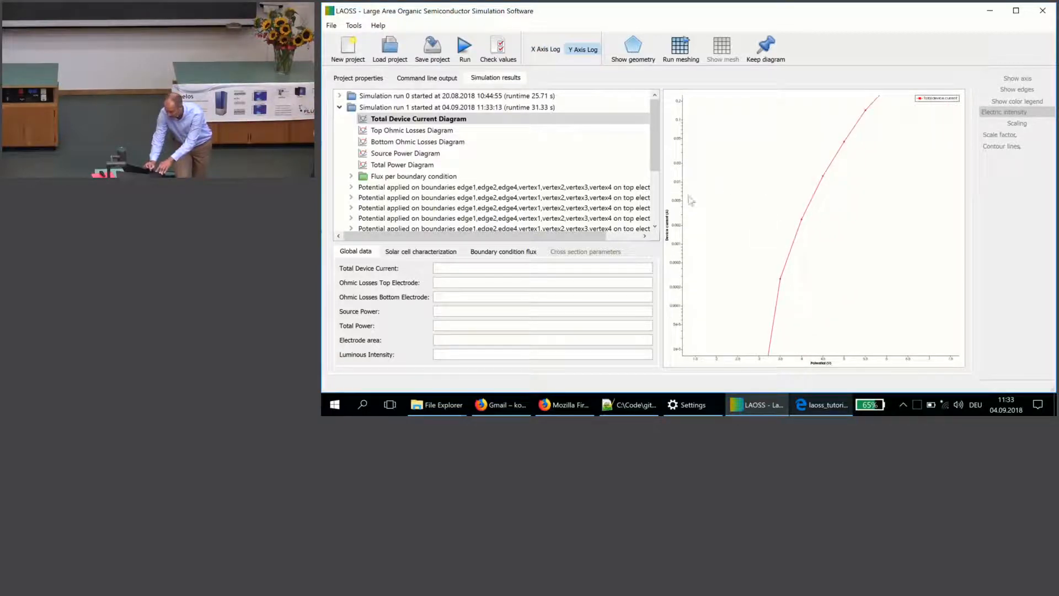
Step: Expand the last applied-potential result of simulation run 1 and display its Temperature Bottom Electrode map
left_click_drag(656, 163, 660, 231)
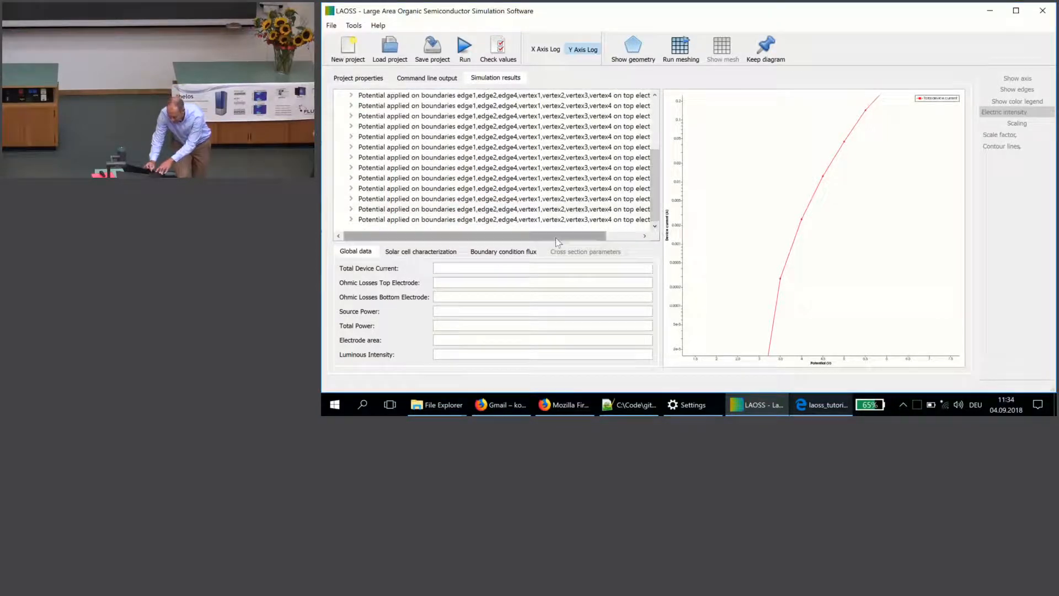
left_click(351, 219)
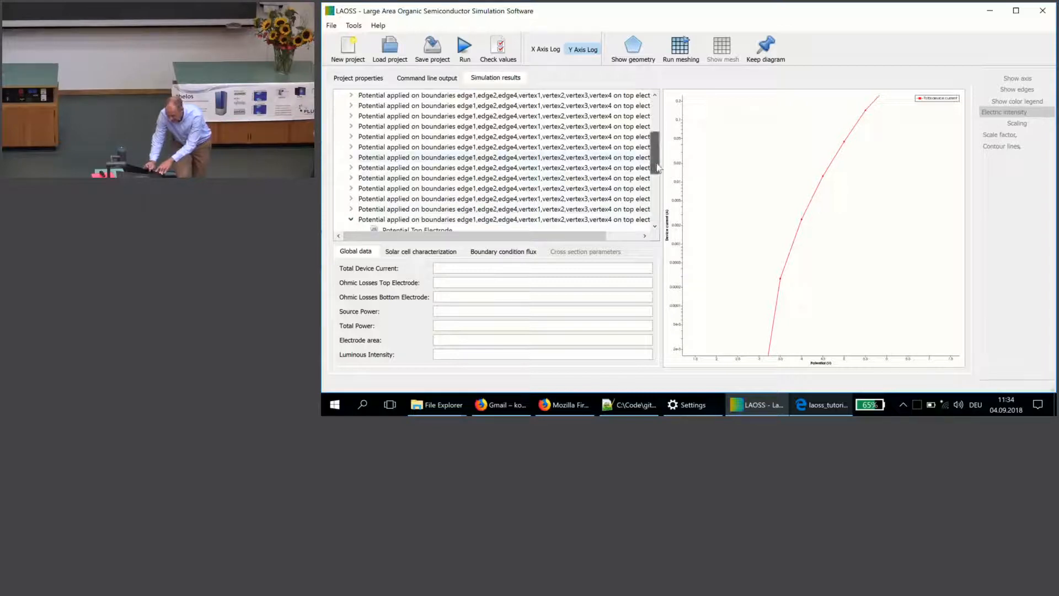
left_click_drag(655, 166, 655, 206)
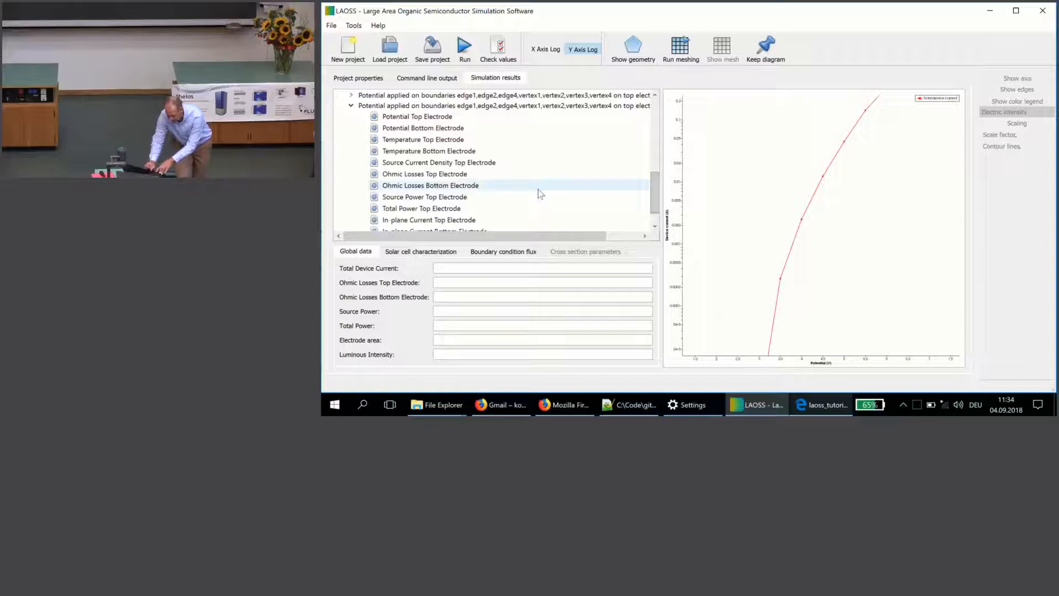
left_click(655, 226)
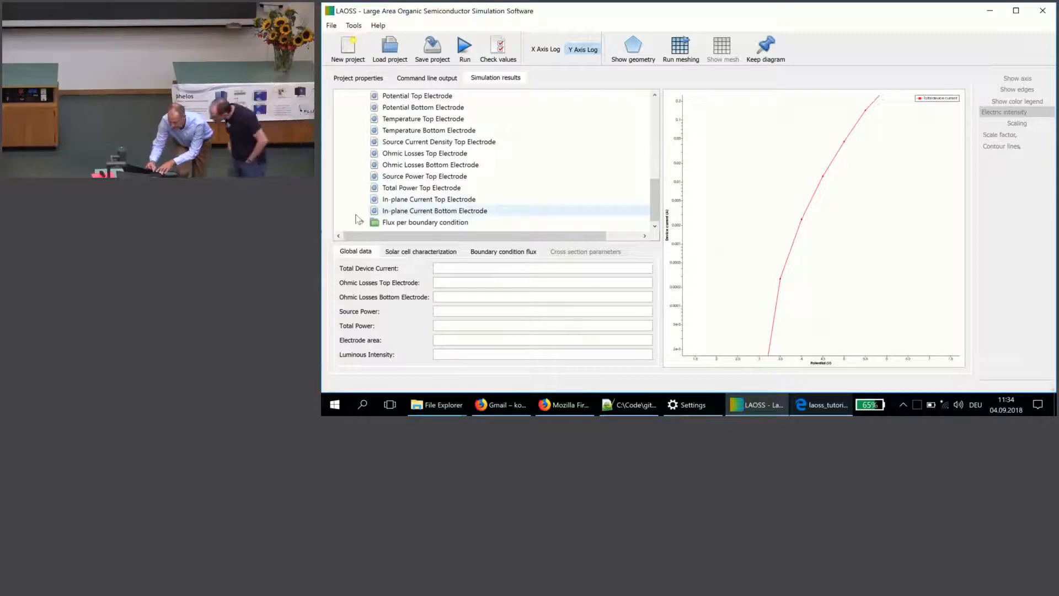
left_click(396, 129)
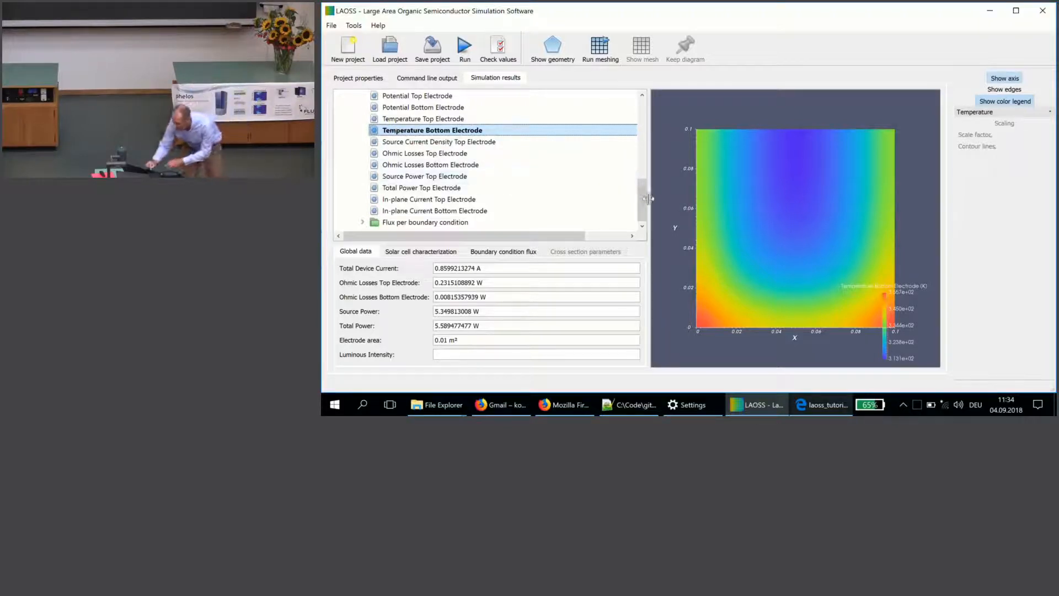
Step: Display the Potential Top Electrode map and probe the potential near the lower middle of the electrode
left_click_drag(644, 202, 646, 181)
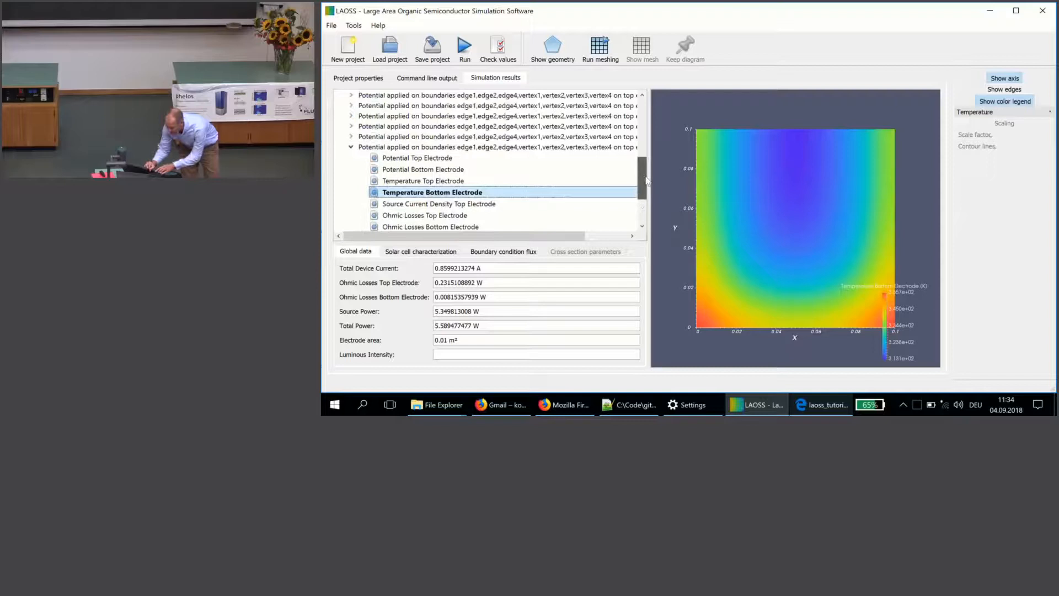
left_click(470, 159)
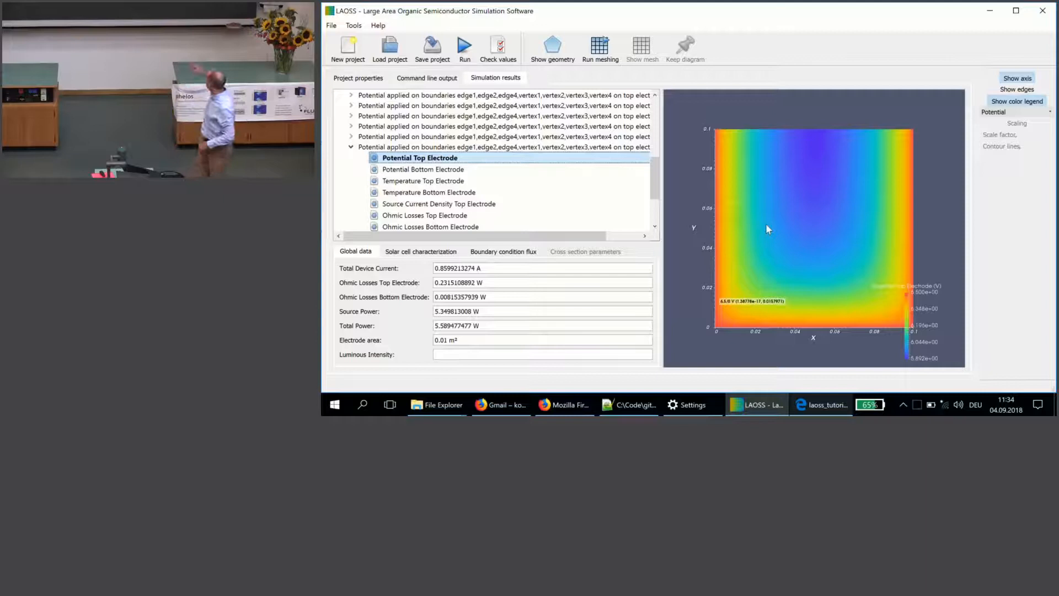
left_click(814, 263)
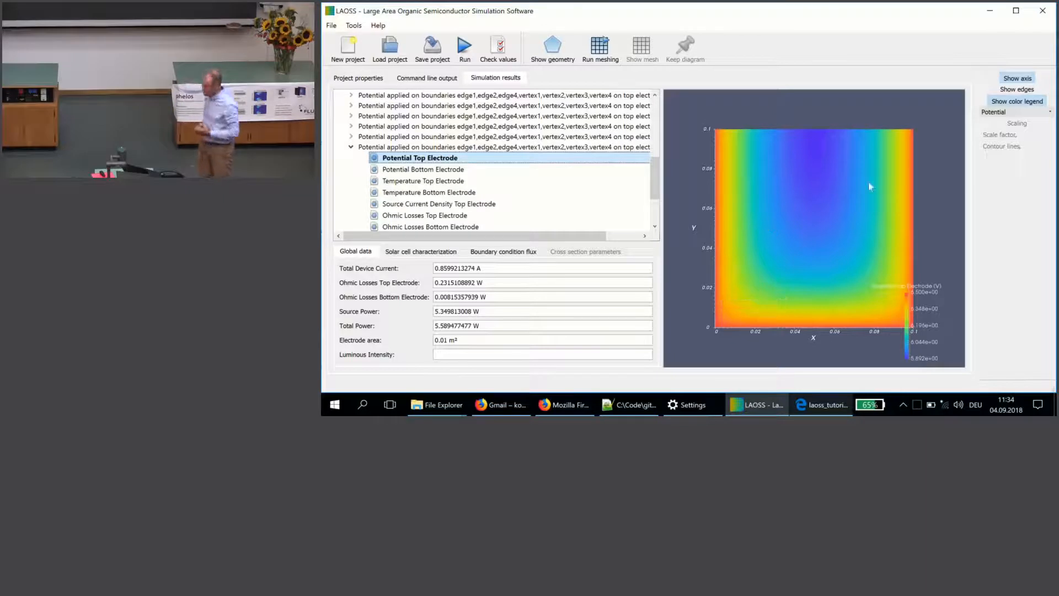
Step: View the top electrode's electric intensity, and return the plot to the potential display
left_click(1010, 113)
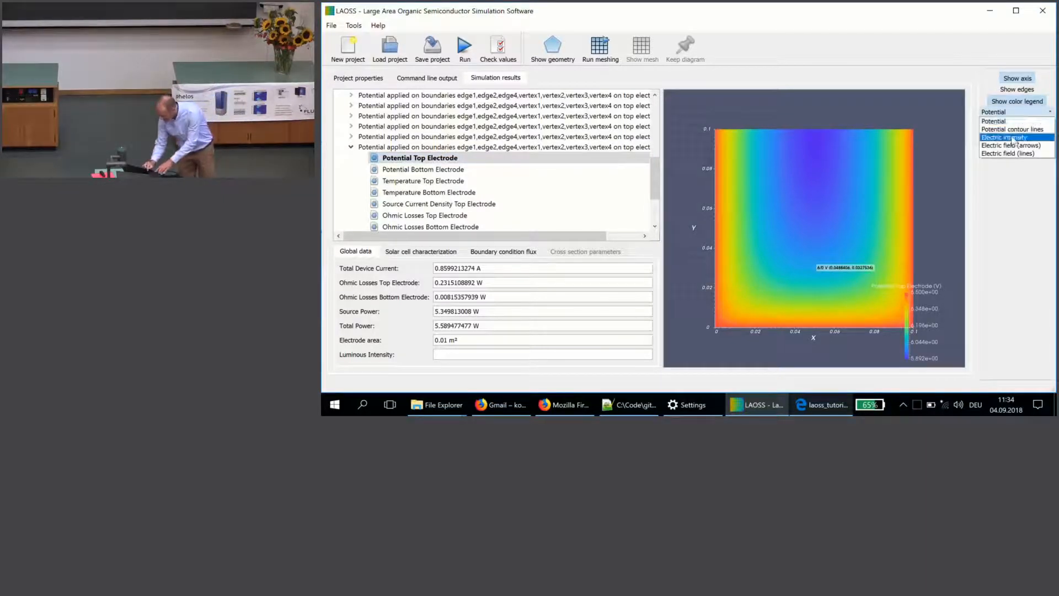
left_click(1013, 139)
left_click(1014, 112)
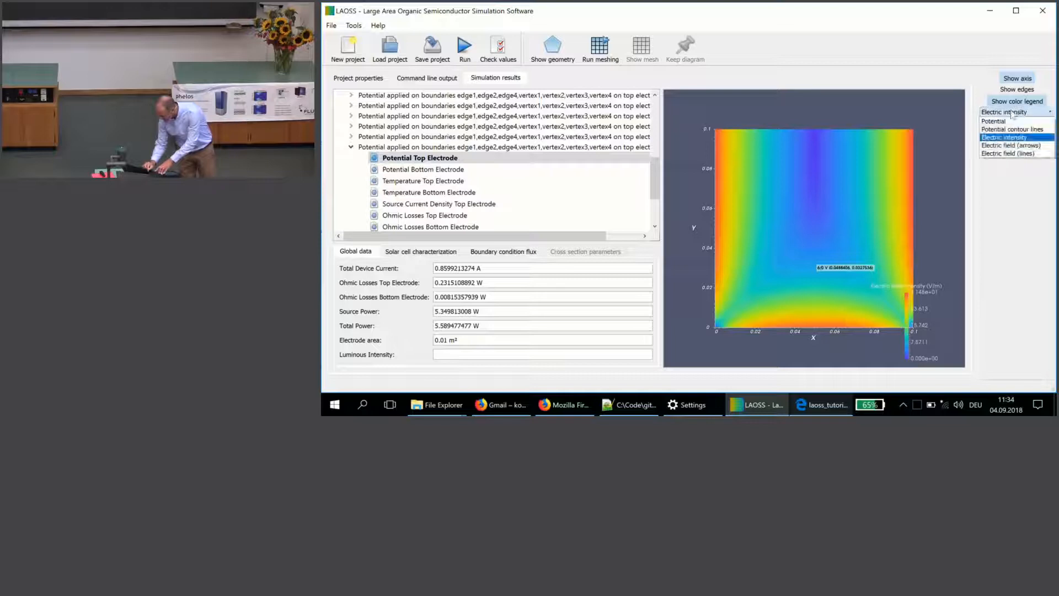
left_click(1011, 121)
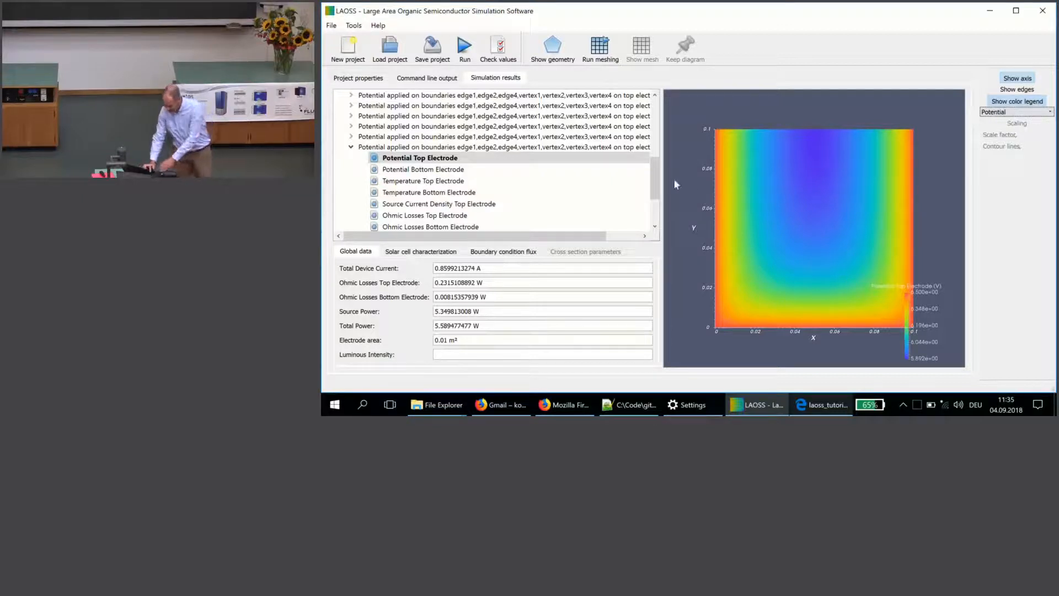
Step: Display the Temperature Top Electrode map for the same applied-potential result
left_click_drag(653, 179, 661, 236)
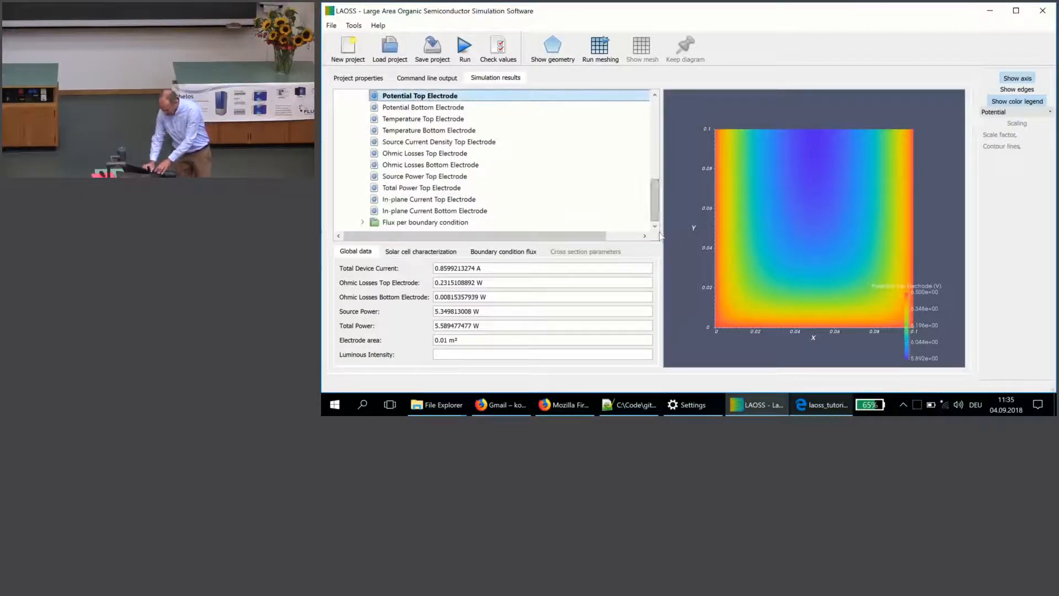
left_click(498, 119)
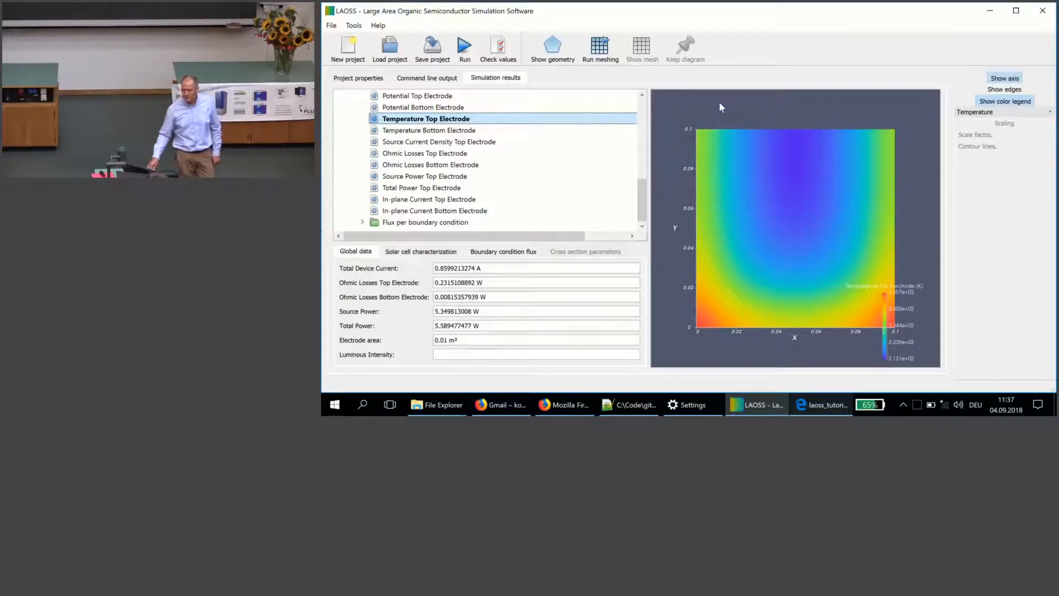
left_click(739, 121)
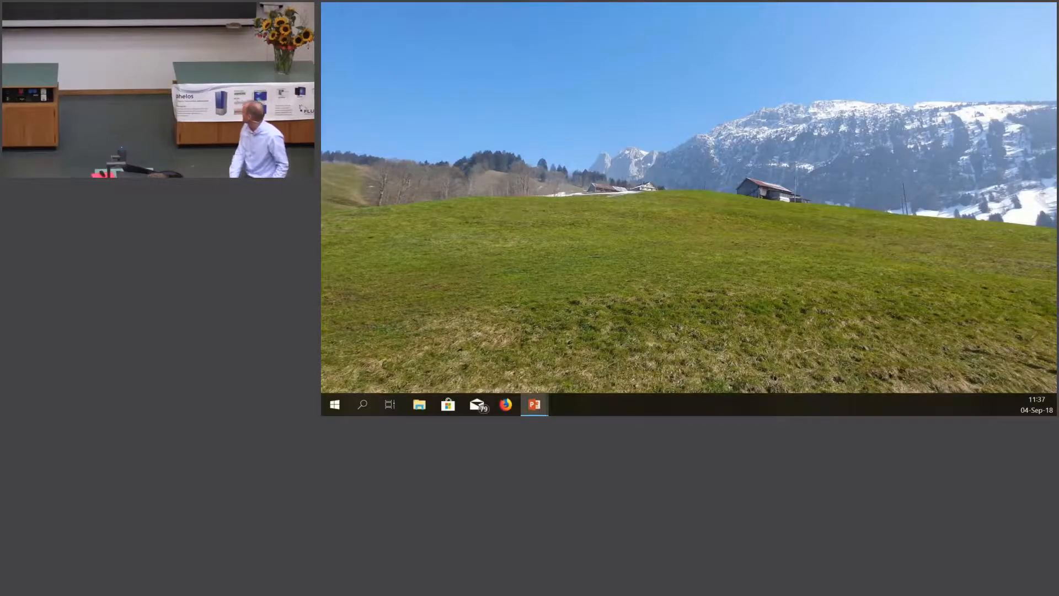
Step: Switch to PowerPoint, start the slide show at the Electrothermal Simulation Demo slide, and advance to the Electro-thermal PV module simulation slide
key("Down")
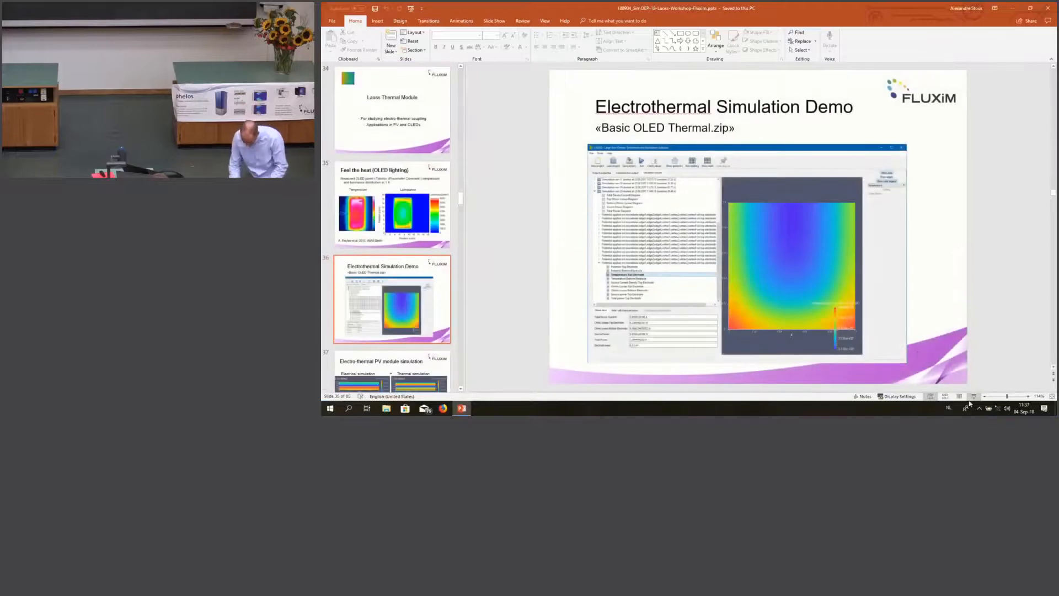
left_click(973, 397)
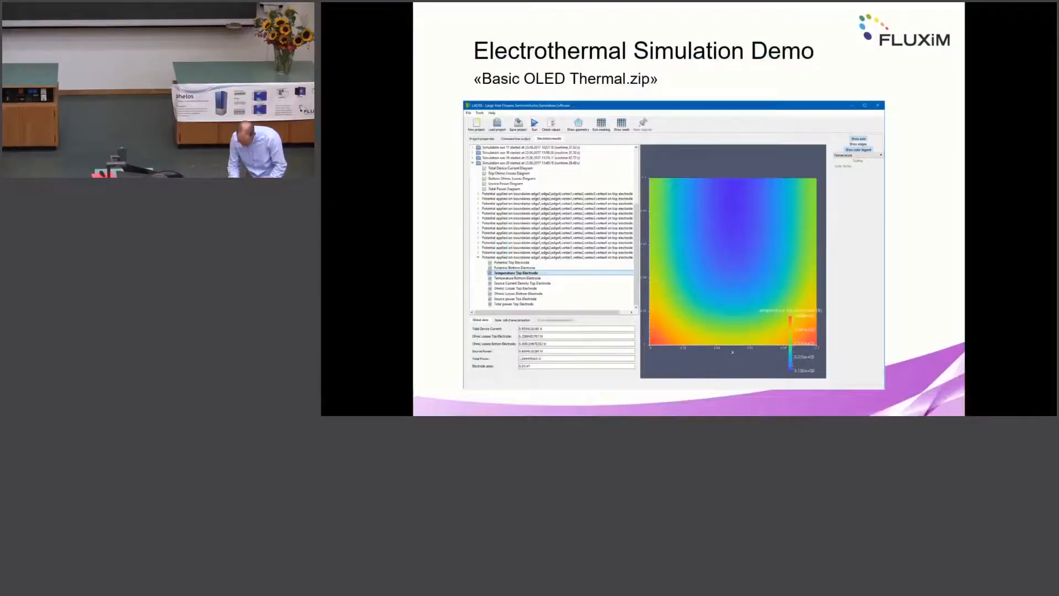
key("Down")
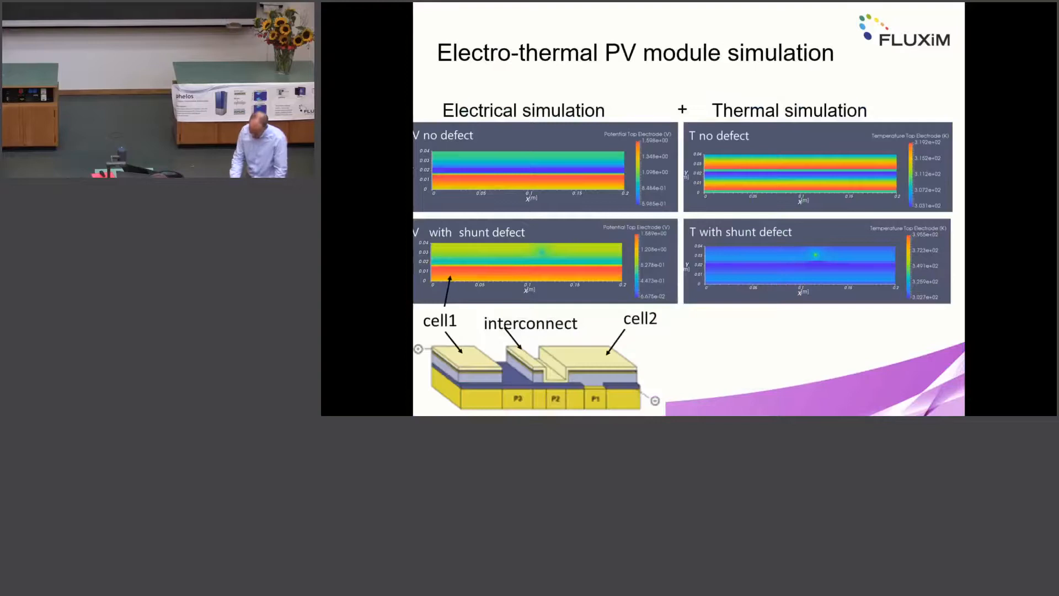
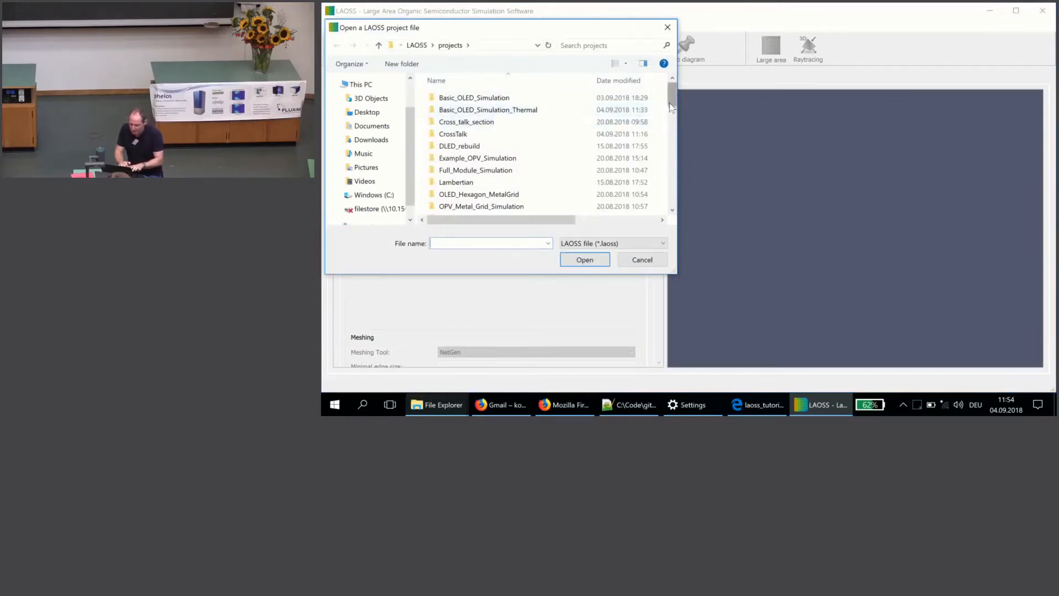
Step: Load the project Solar_concentrator_1.laoss and display its layer stack as a tilted 3D view
left_click_drag(672, 107, 671, 194)
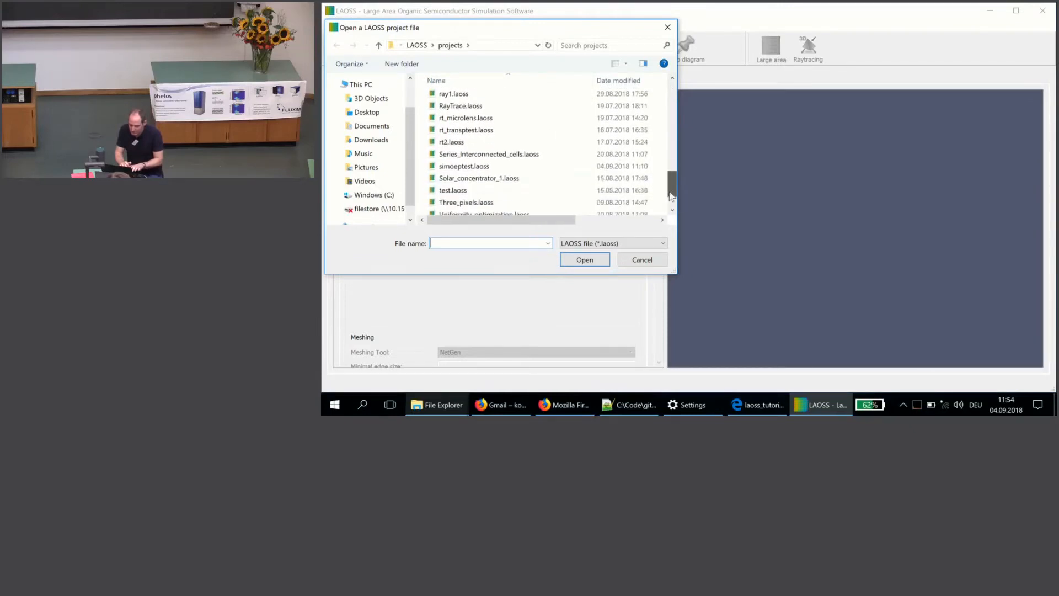
left_click(576, 177)
double_click(576, 178)
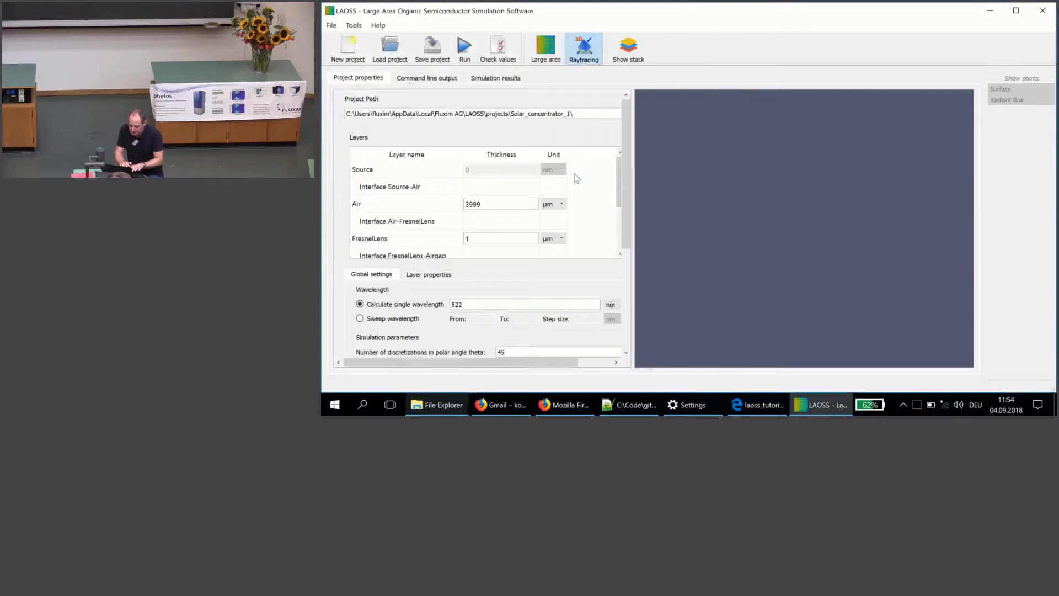
left_click(629, 47)
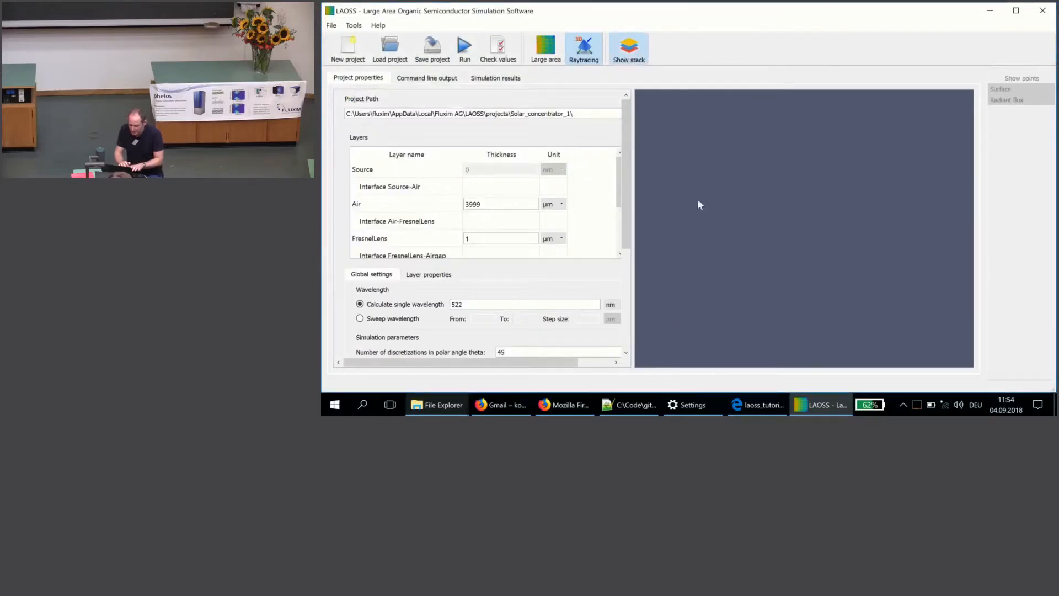
left_click_drag(732, 187, 687, 200)
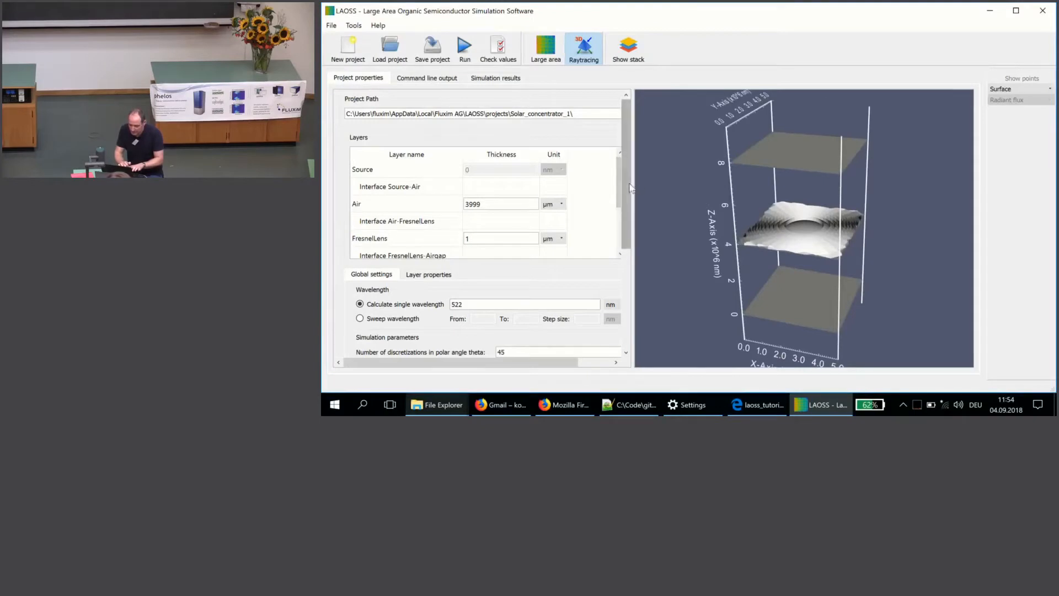
Step: View the layer properties of the Source layer and then the Air layer
scroll(631, 197, "down", 1)
left_click_drag(630, 199, 627, 207)
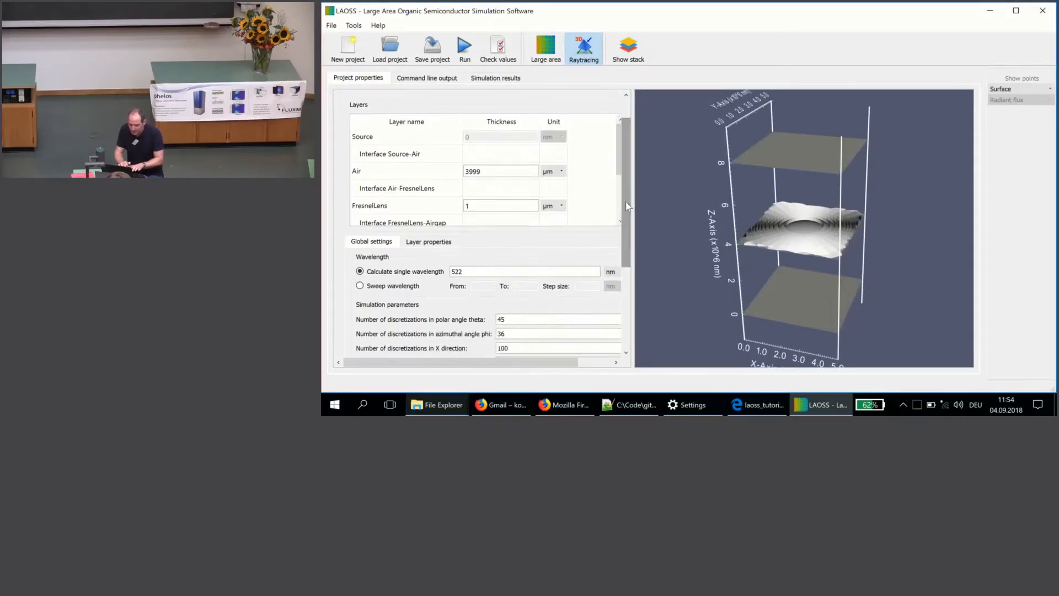
left_click(434, 139)
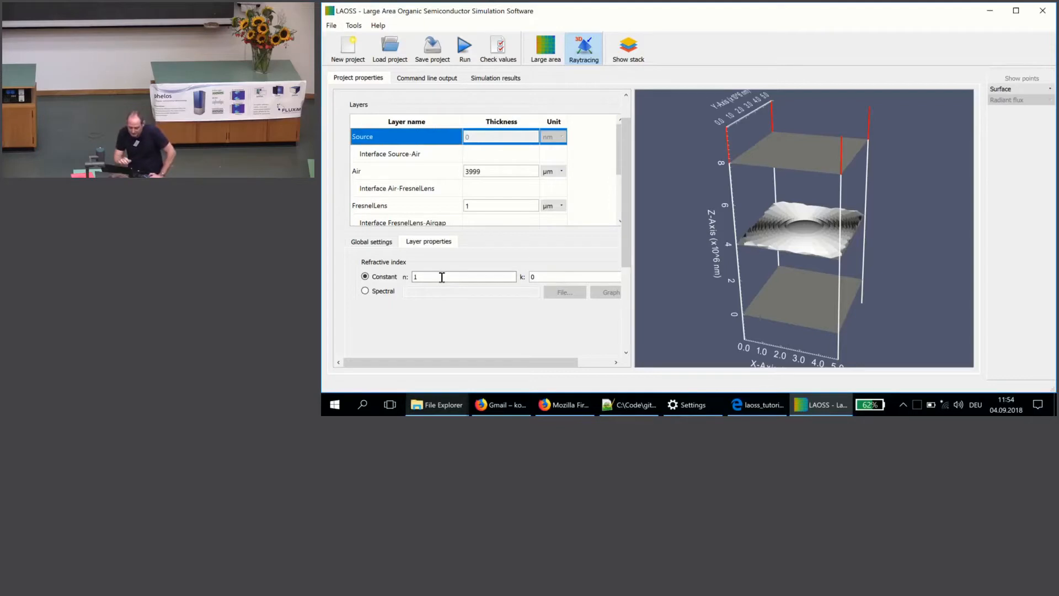
left_click(421, 177)
Step: Examine the Source-Air interface's geometry and its Default subdomain's passive and active optics properties
left_click(430, 157)
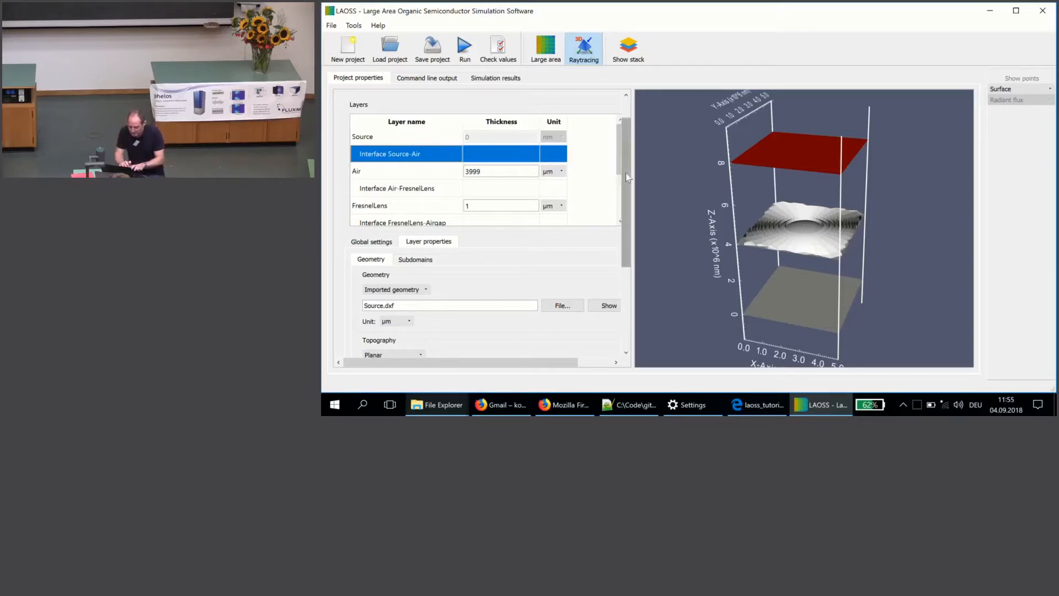
left_click_drag(626, 175, 625, 219)
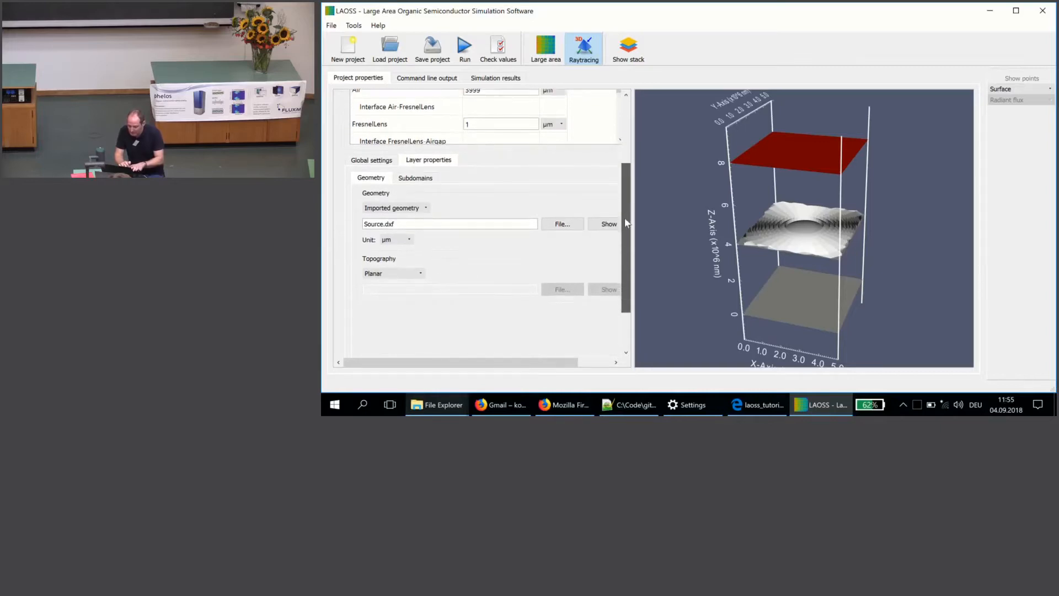
left_click(429, 178)
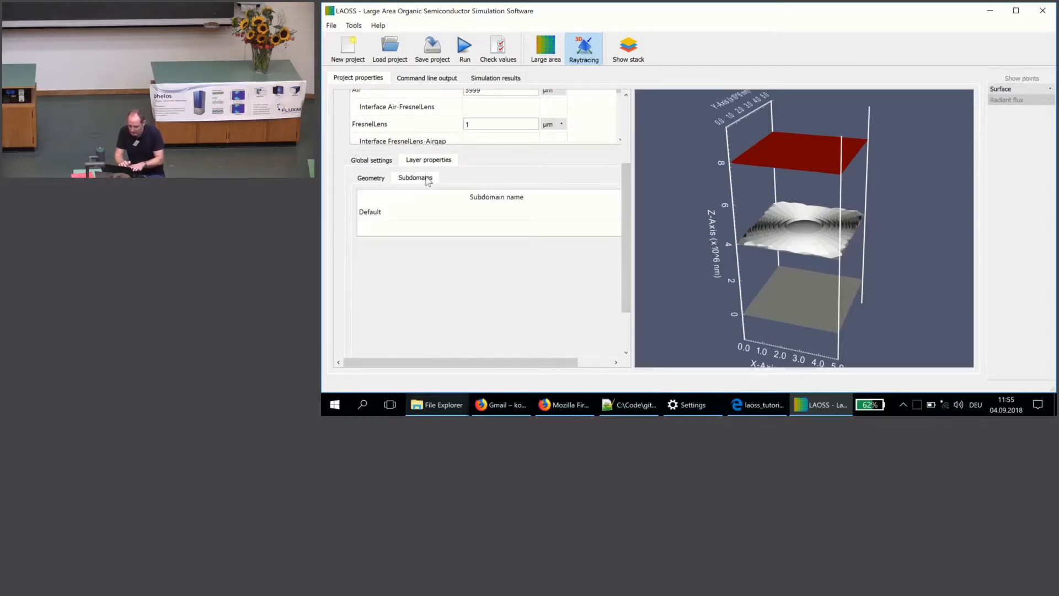
left_click(433, 212)
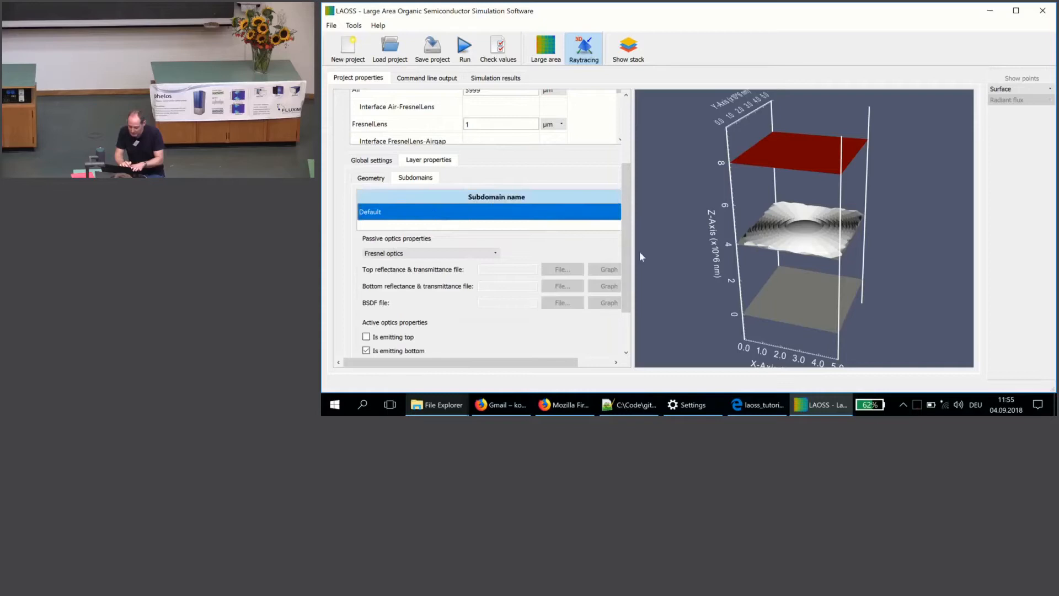
left_click_drag(626, 273, 622, 309)
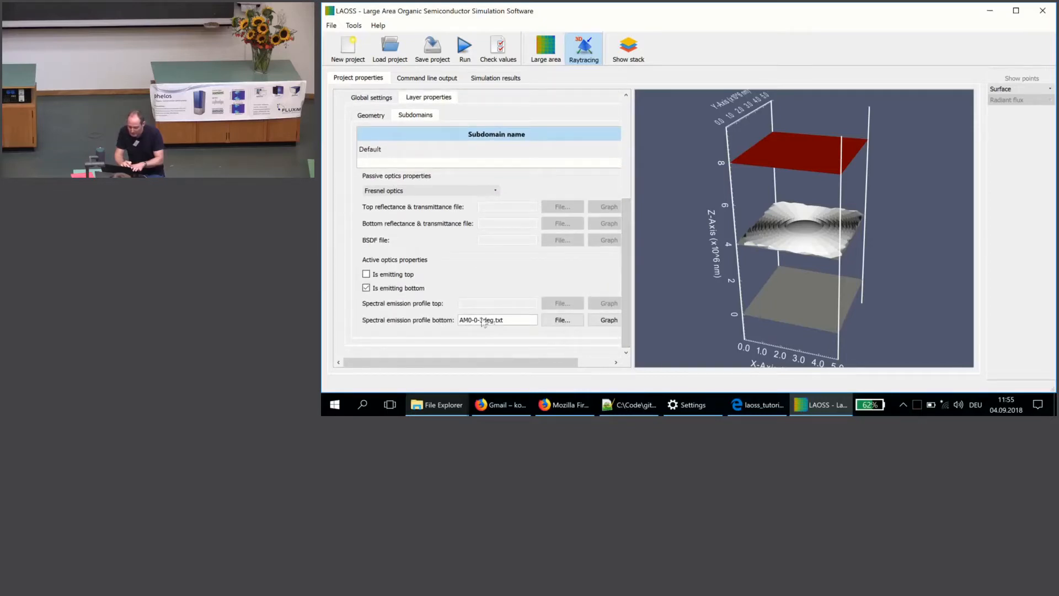
Step: Plot the bottom spectral emission profile AM0-0-3deg.txt and inspect its intensity over angle and wavelength in 3D
left_click_drag(505, 323, 449, 324)
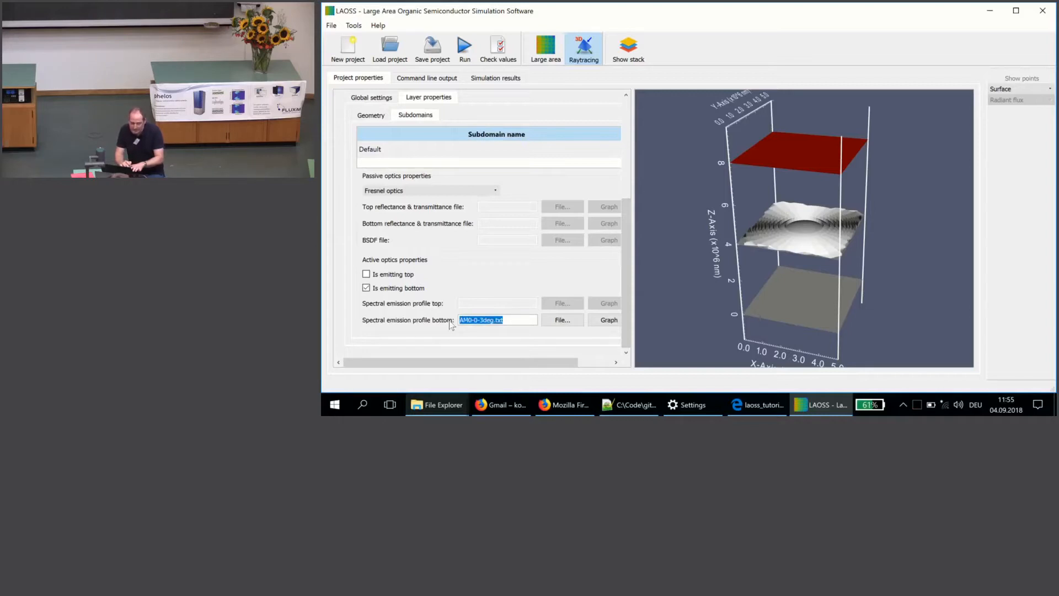
left_click(603, 325)
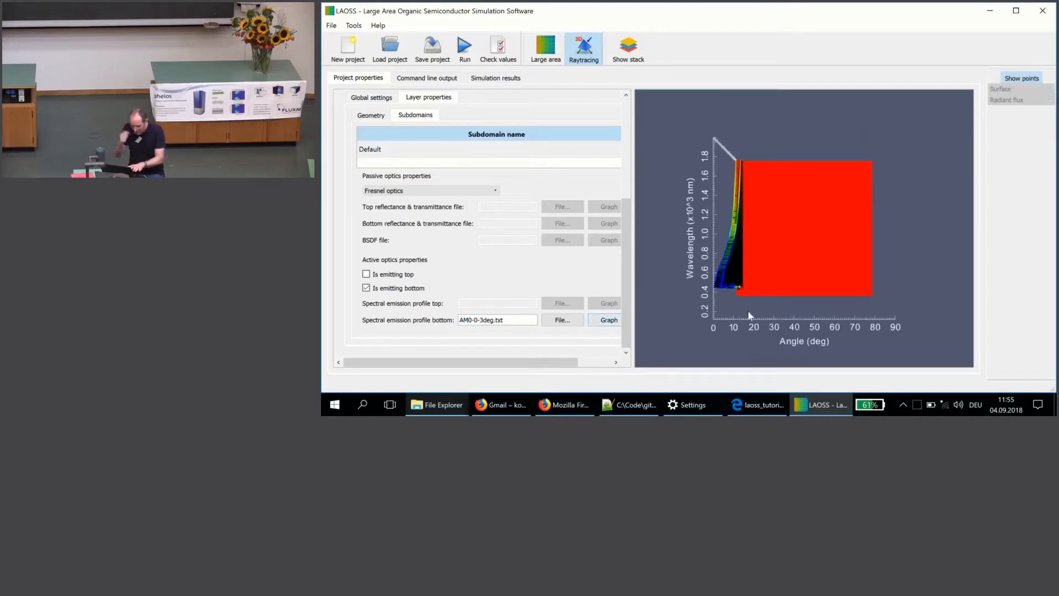
left_click_drag(744, 310, 742, 174)
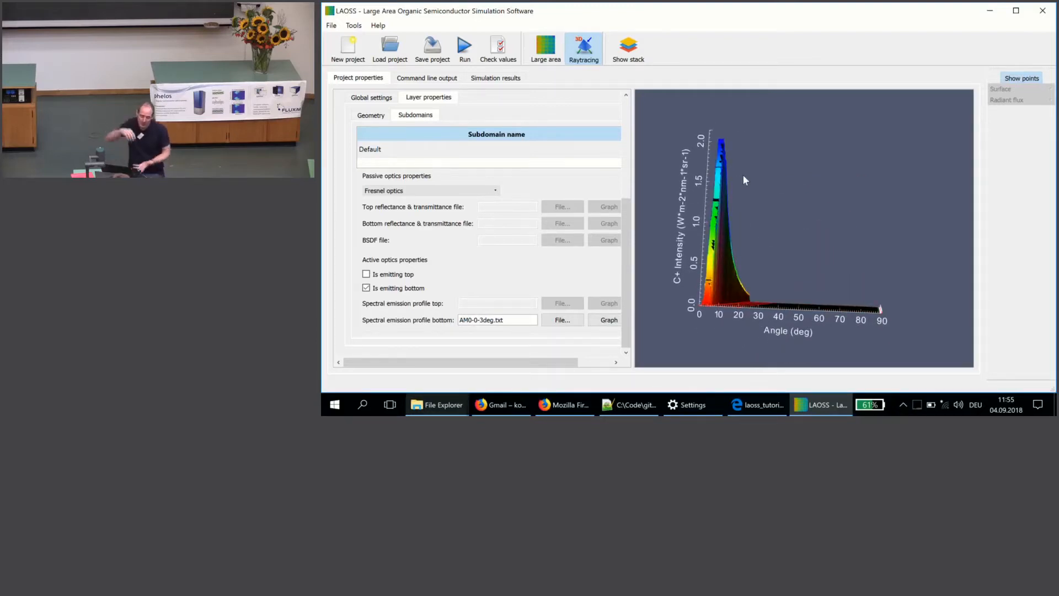
left_click_drag(723, 203, 744, 250)
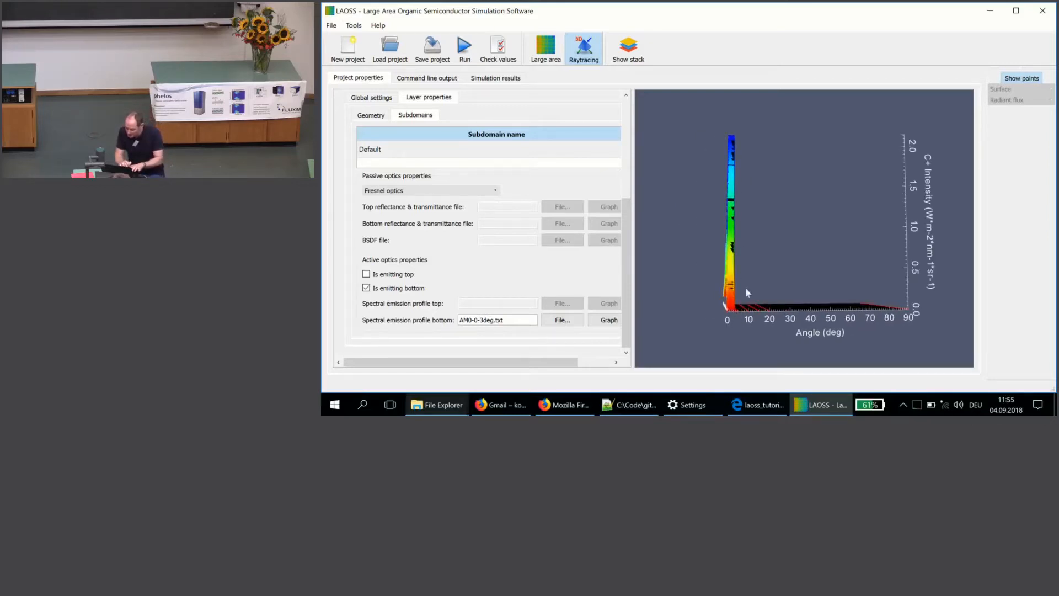
left_click_drag(764, 320, 736, 353)
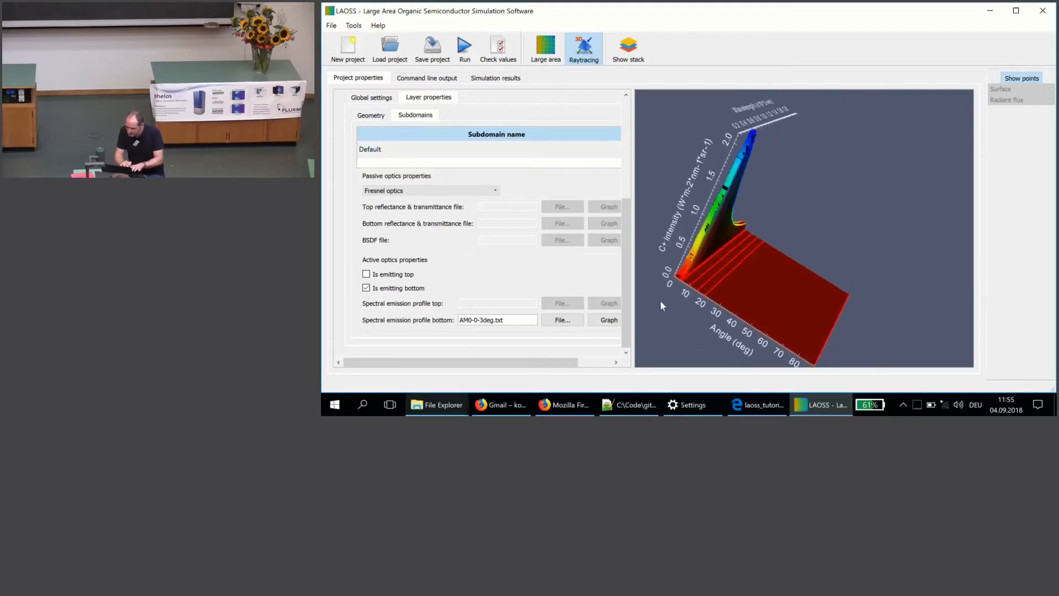
Step: Show the Air-FresnelLens interface's imported topography PolynomialFresnel_MaxH190000.txt as a 3D surface
left_click_drag(628, 268, 631, 215)
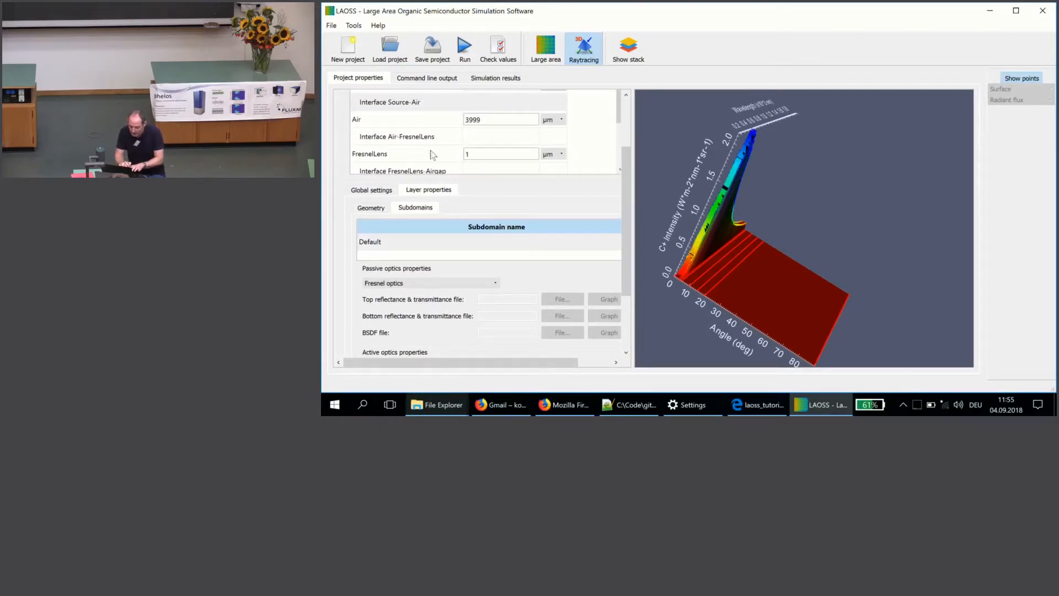
left_click(440, 137)
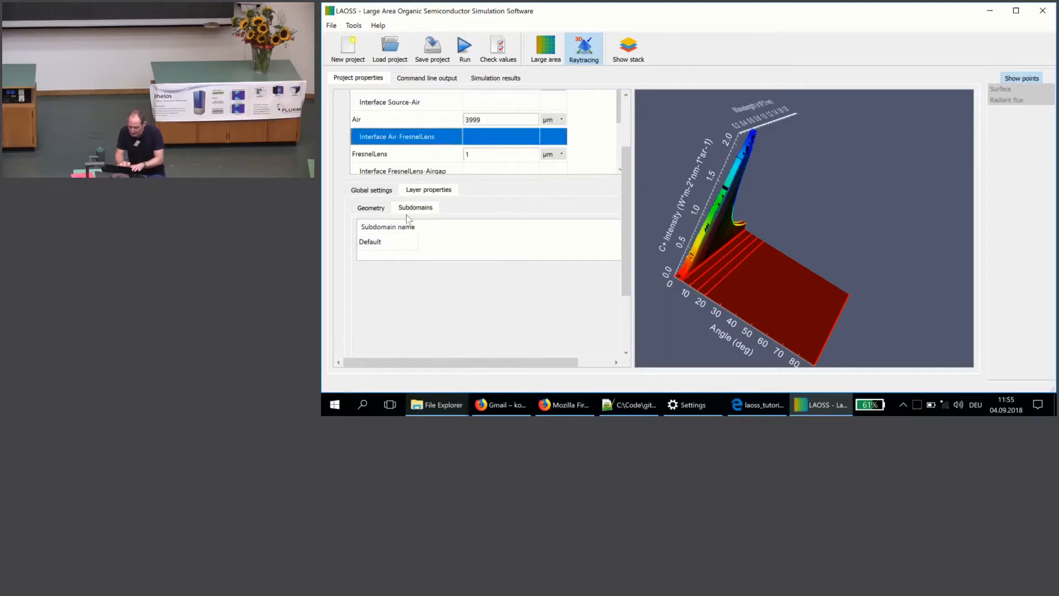
left_click(369, 208)
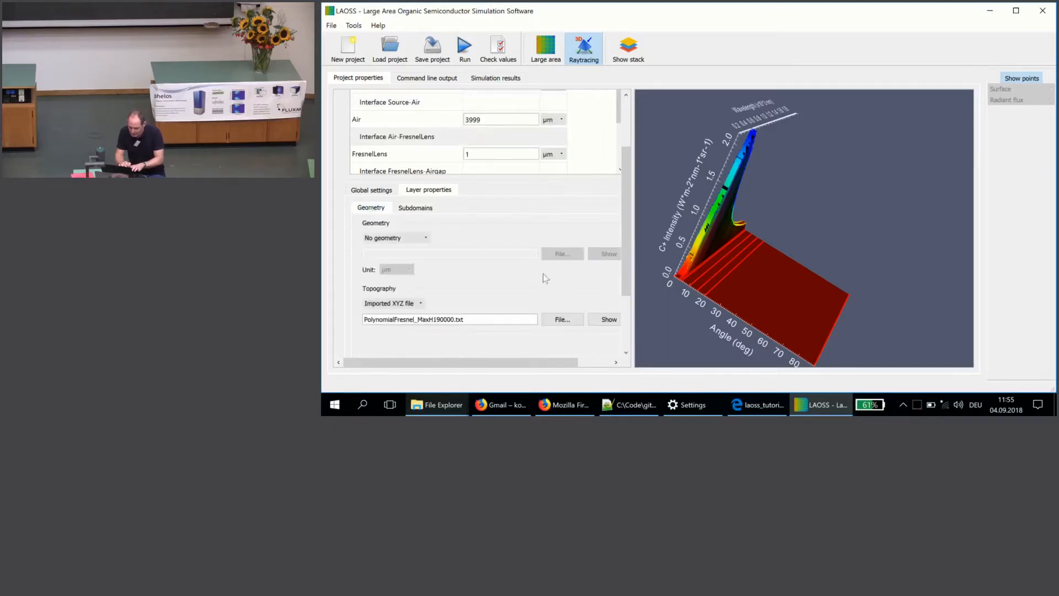
left_click(613, 323)
left_click_drag(763, 319, 690, 154)
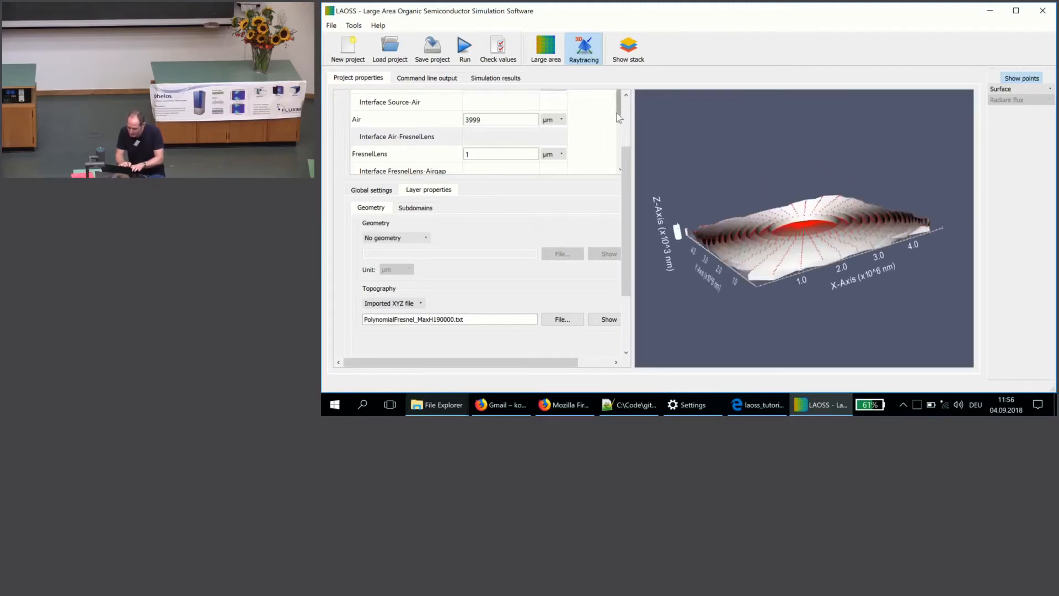
Step: Display the full layer stack again and highlight the Source-Air and Air-FresnelLens interfaces in it
left_click(633, 51)
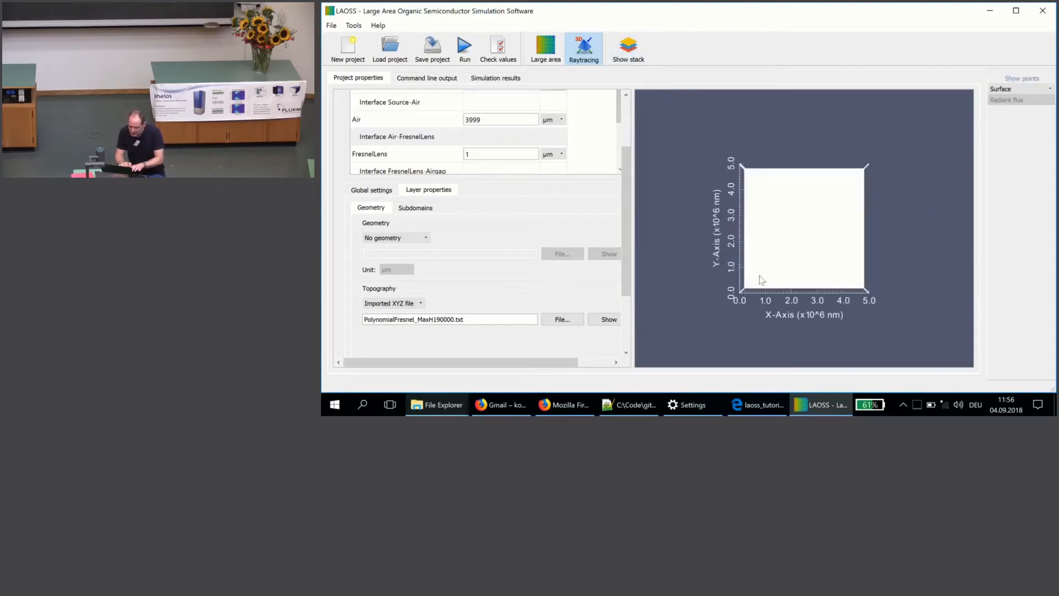
left_click_drag(771, 160, 702, 246)
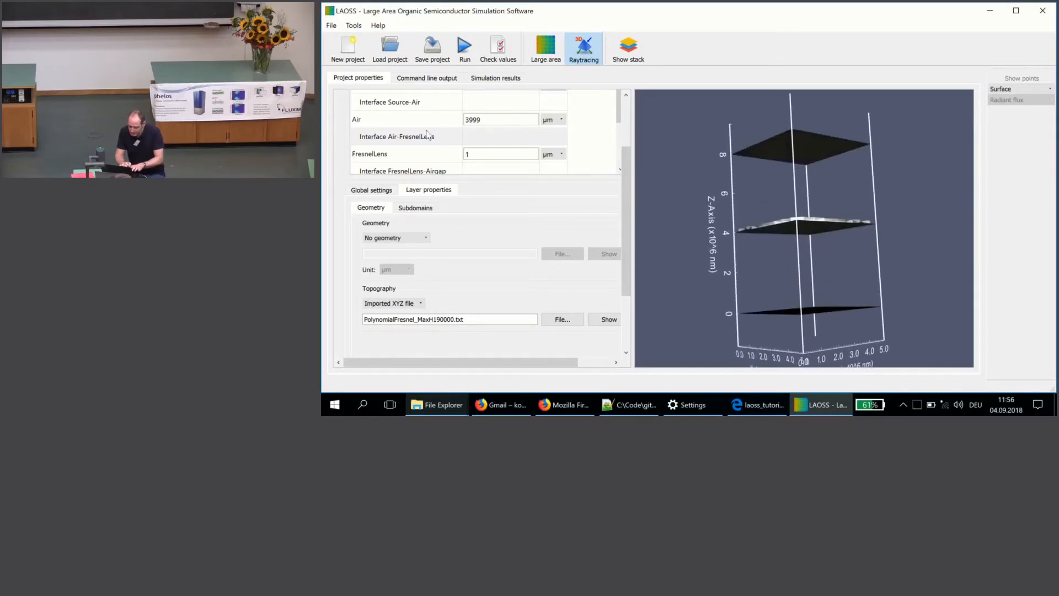
left_click(441, 102)
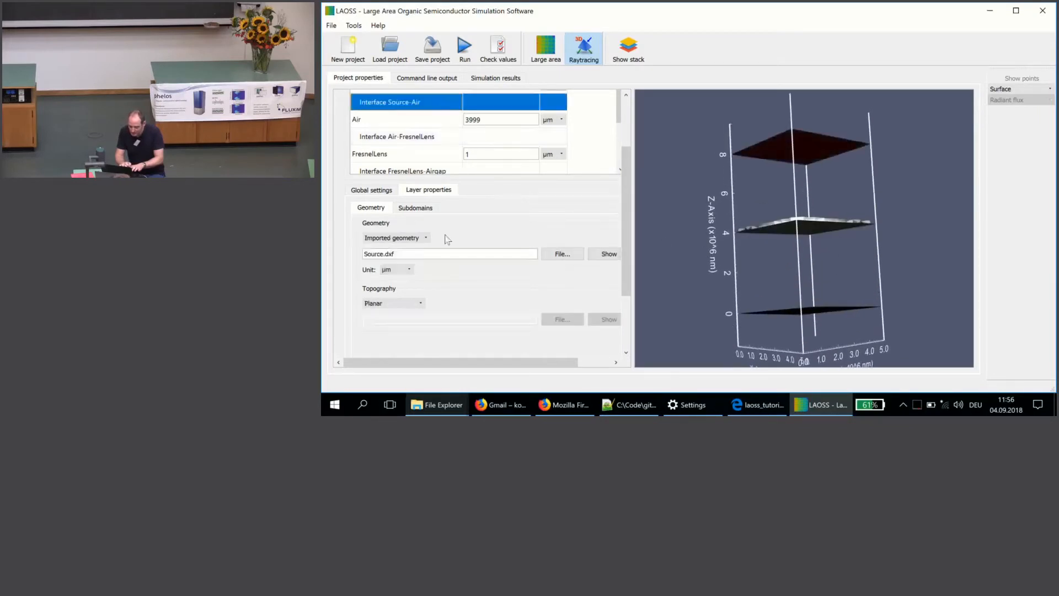
left_click(440, 139)
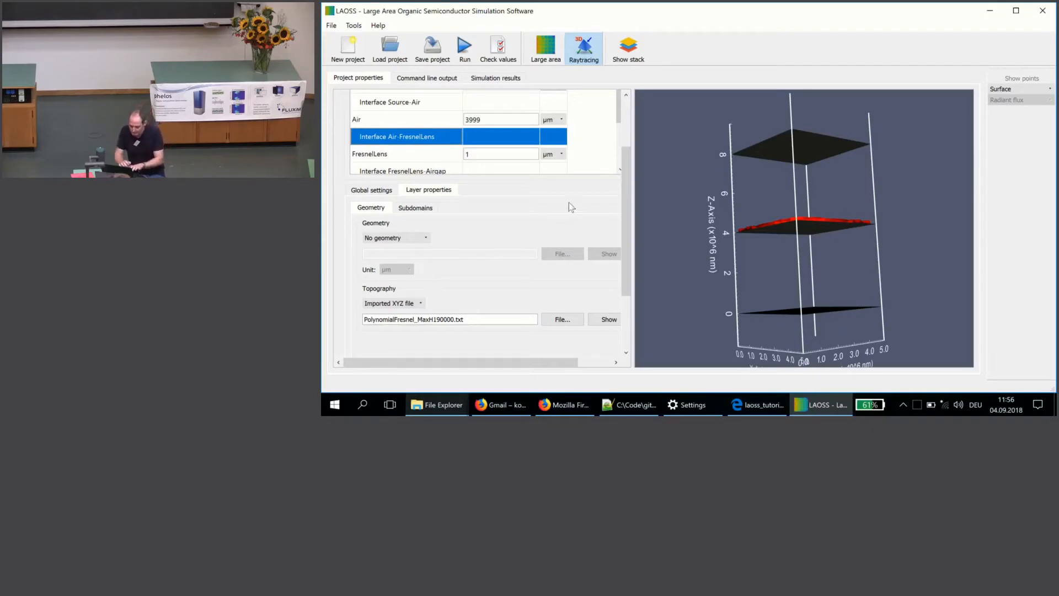
left_click_drag(672, 249, 669, 260)
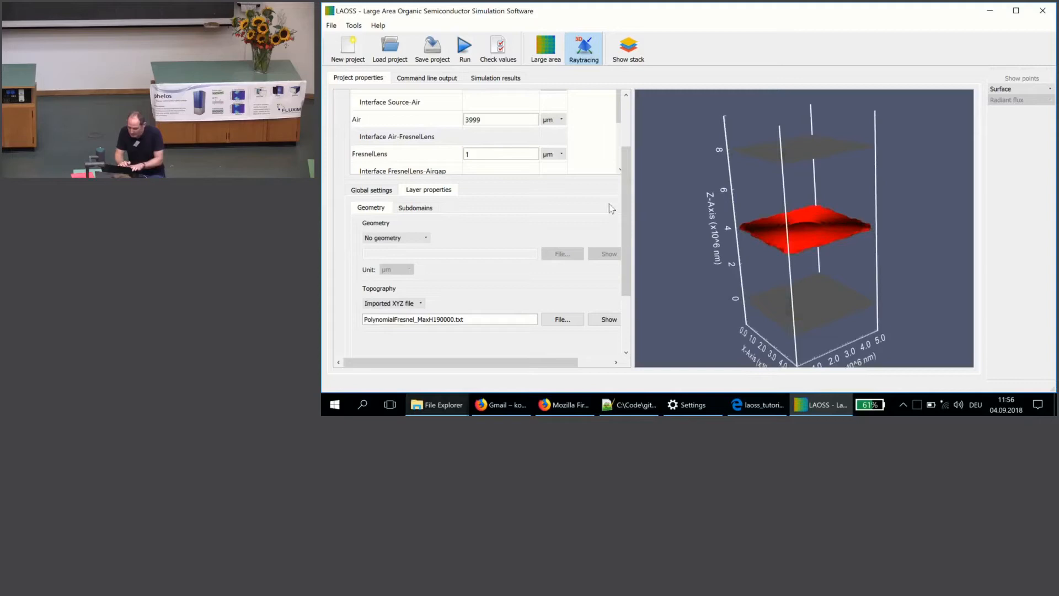
Step: Highlight the Airgap-Solar_cell interface's PV_cell subdomain in the stack and review its optics properties
scroll(618, 147, "down", 1)
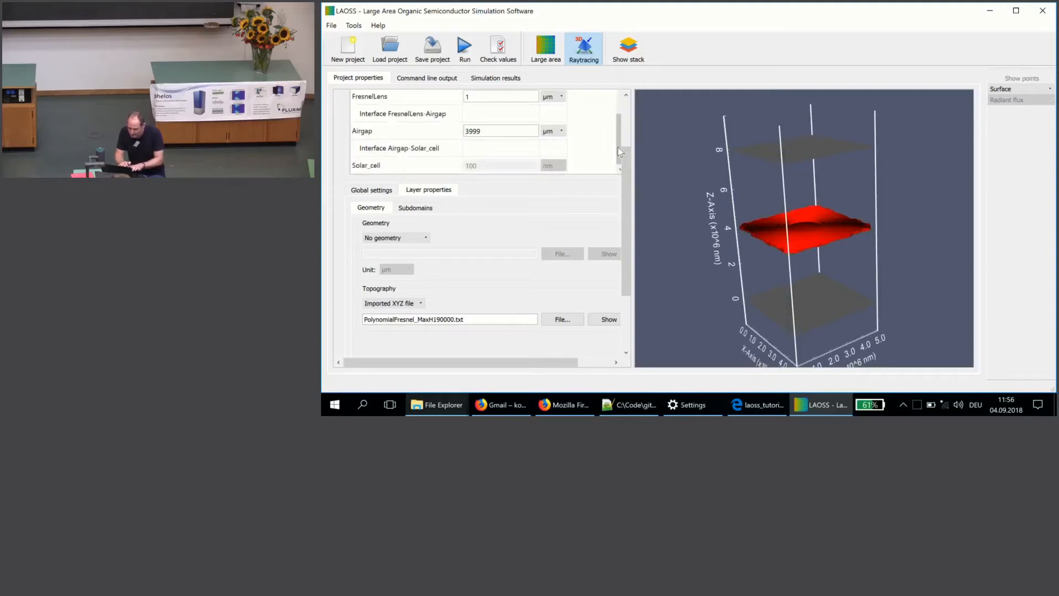
left_click(440, 149)
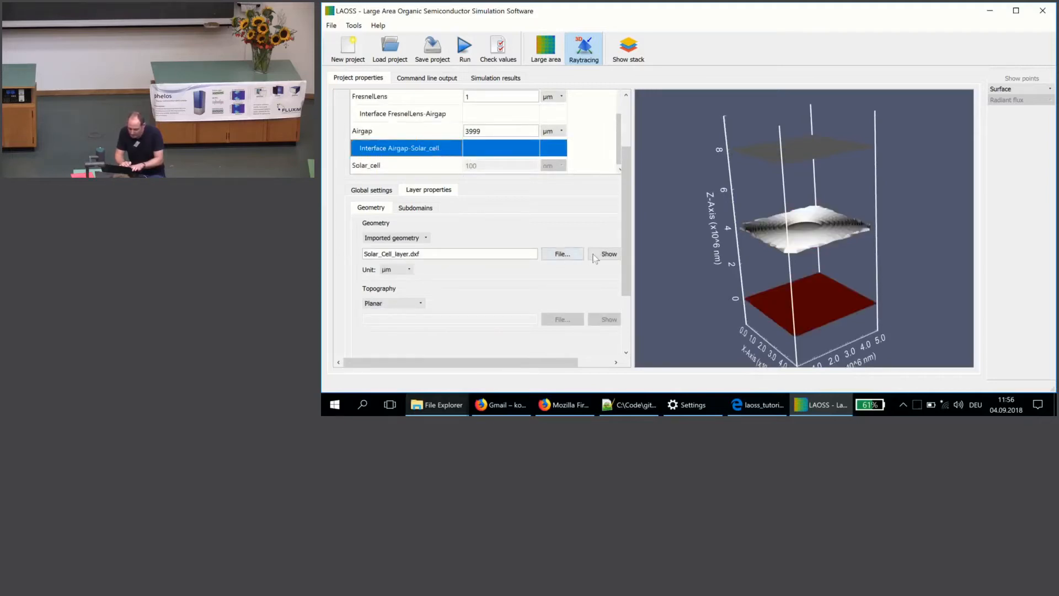
left_click(402, 208)
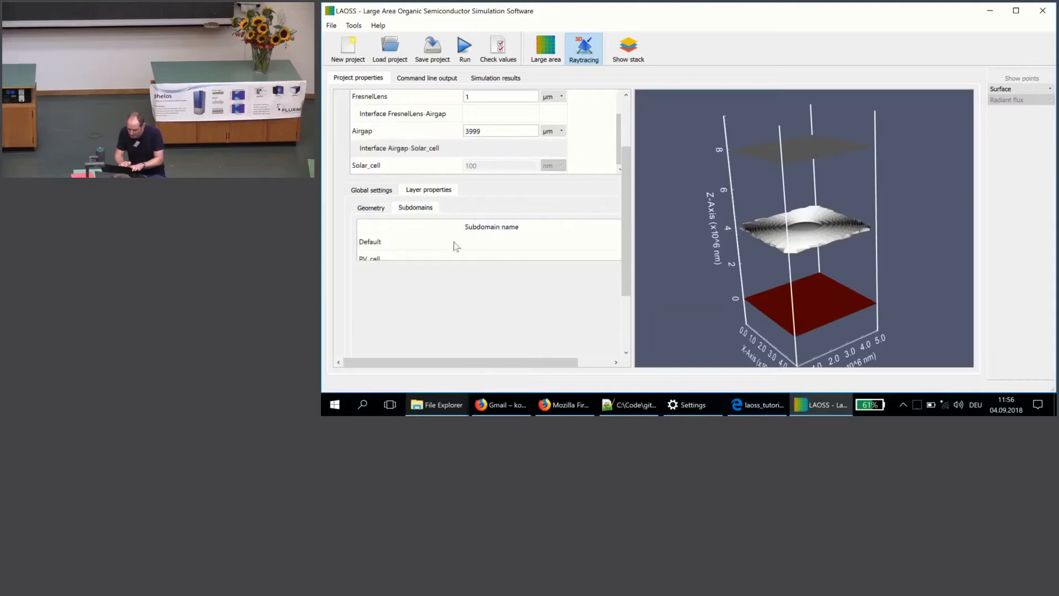
left_click(464, 244)
left_click(479, 257)
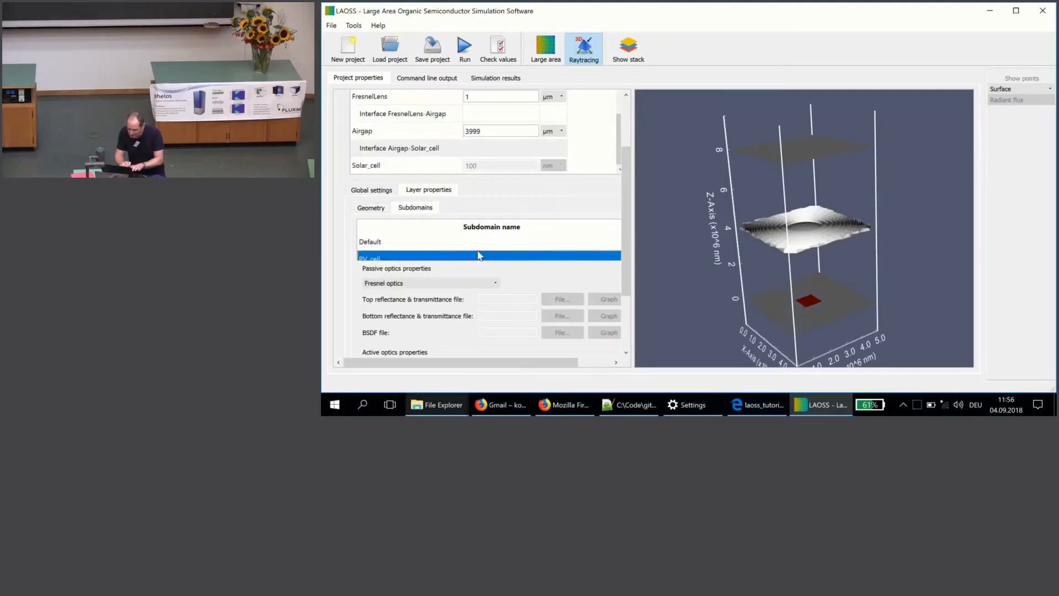
left_click_drag(626, 281, 623, 306)
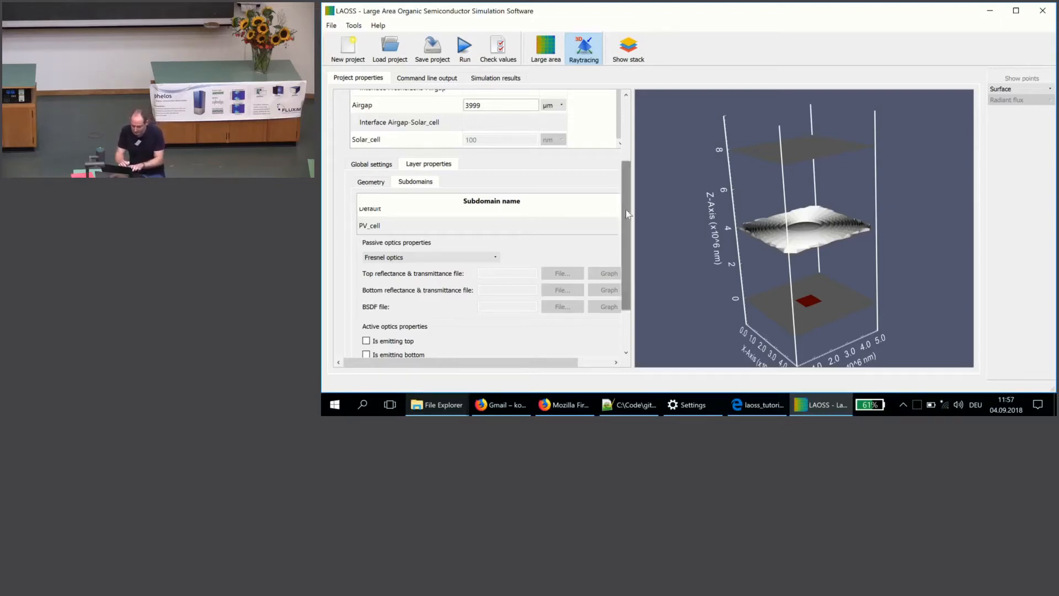
scroll(627, 214, "up", 4)
Step: Load the project WOLED_optical_crosstalk_2.laoss and display its layer stack as a tilted 3D view
left_click(389, 52)
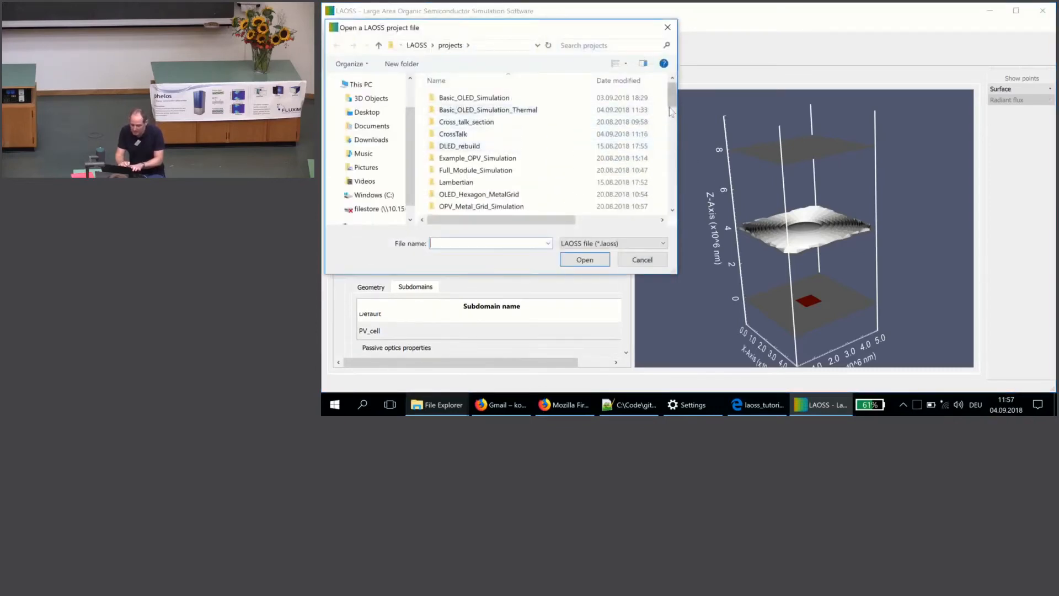
left_click_drag(671, 111, 626, 204)
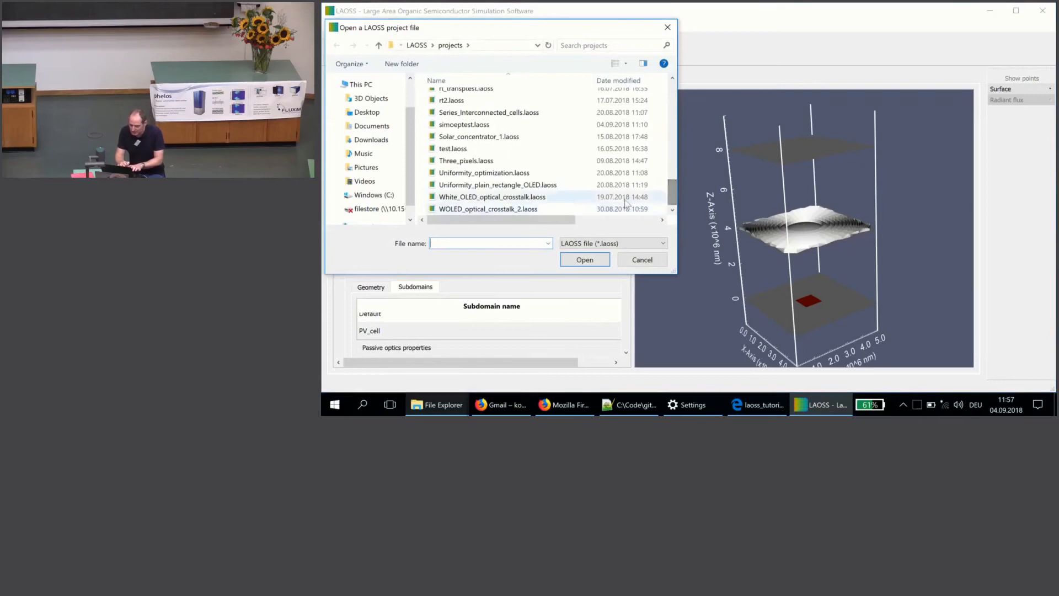
double_click(517, 210)
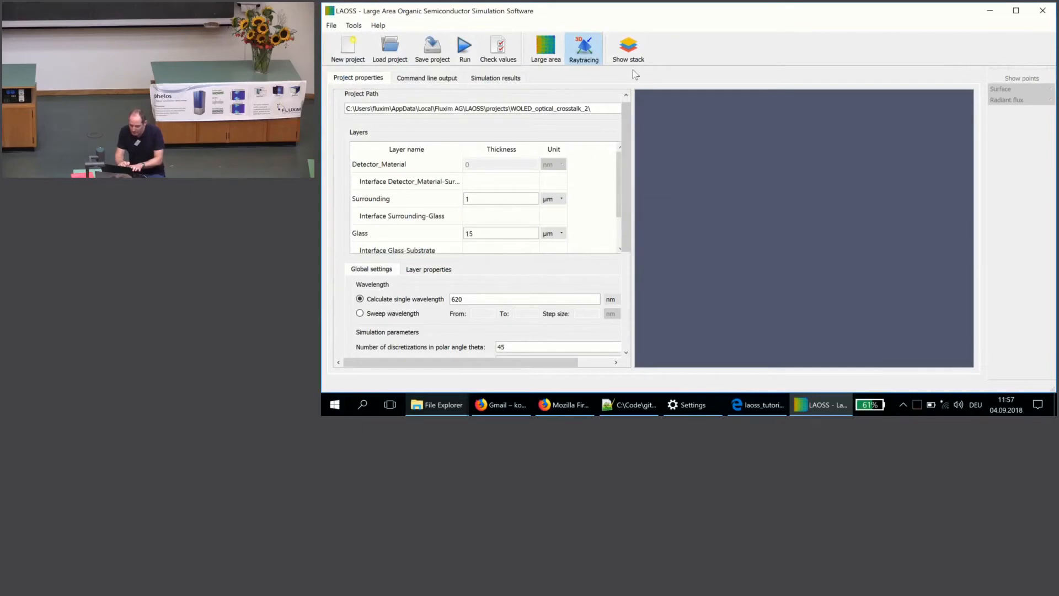
left_click(630, 55)
left_click_drag(760, 252, 743, 144)
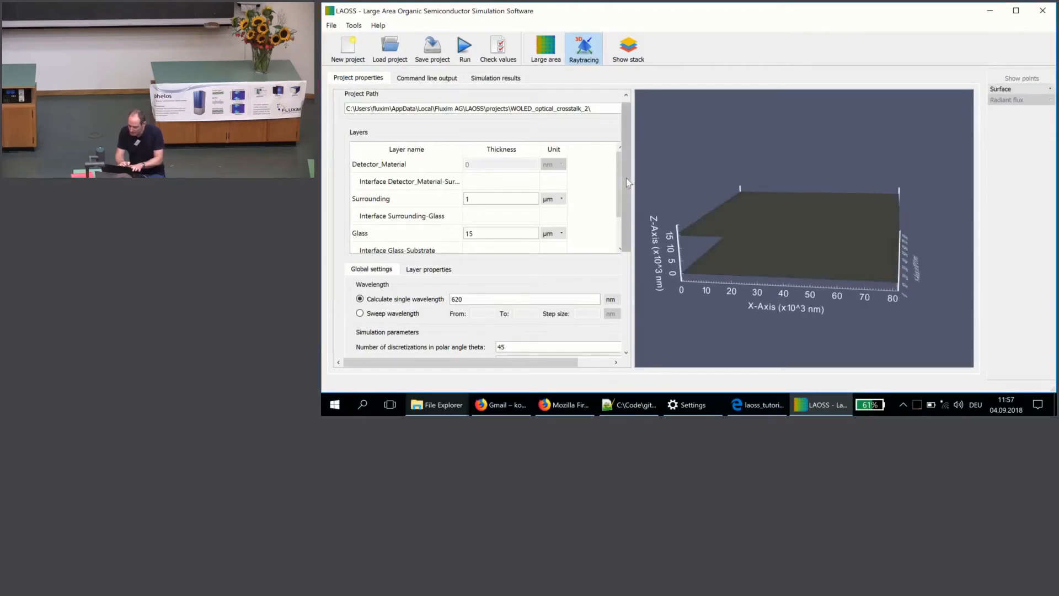
Step: Highlight the Glass-Substrate interface's Wpixel__below_blueF subdomain in the stack and review its passive and active optics properties
scroll(613, 227, "down", 1)
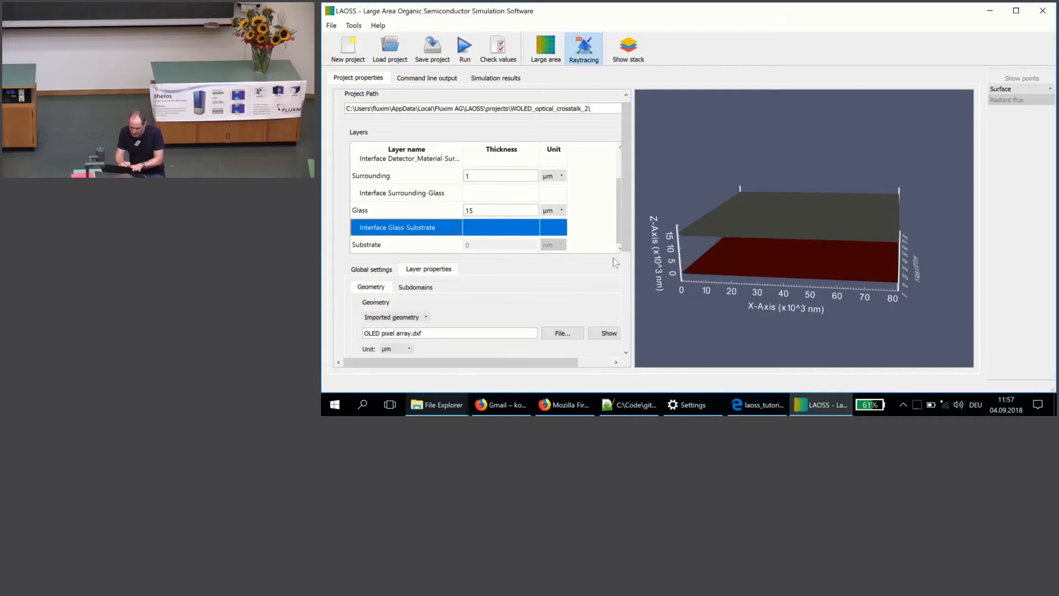
left_click(422, 287)
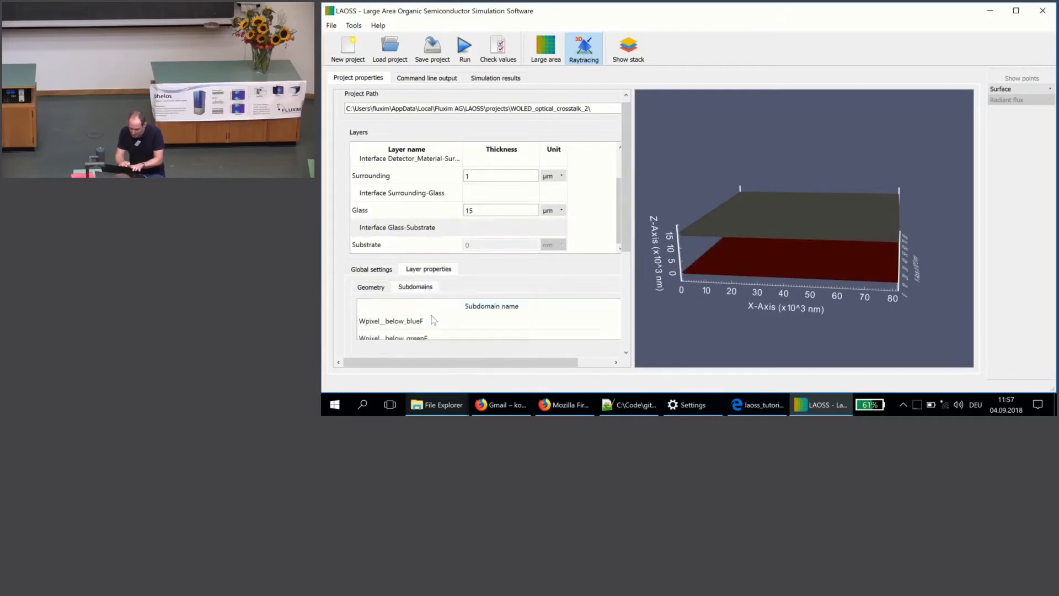
left_click(432, 321)
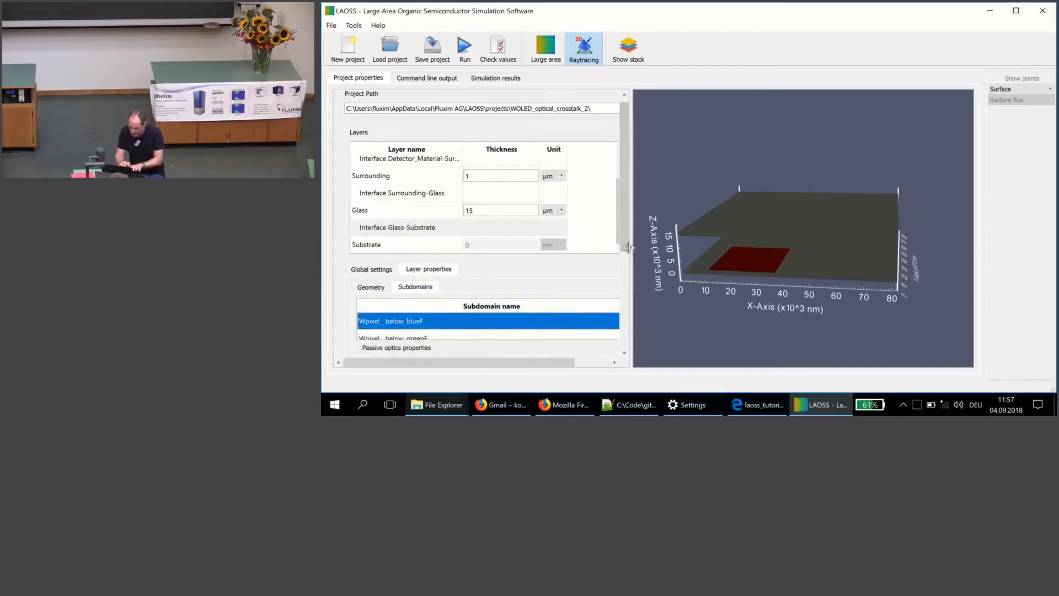
left_click_drag(624, 237, 621, 291)
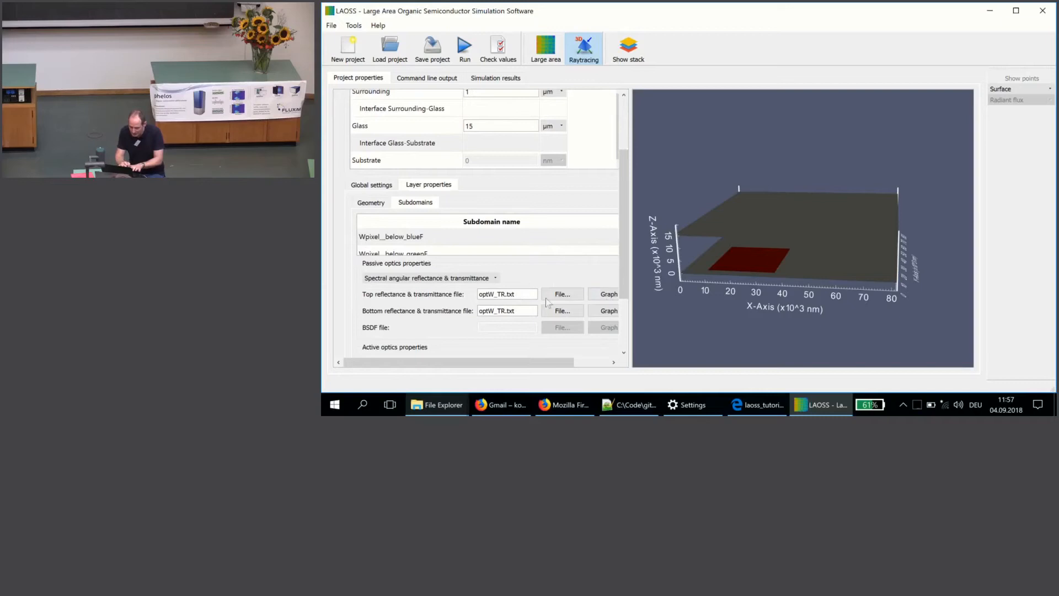
scroll(628, 294, "down", 2)
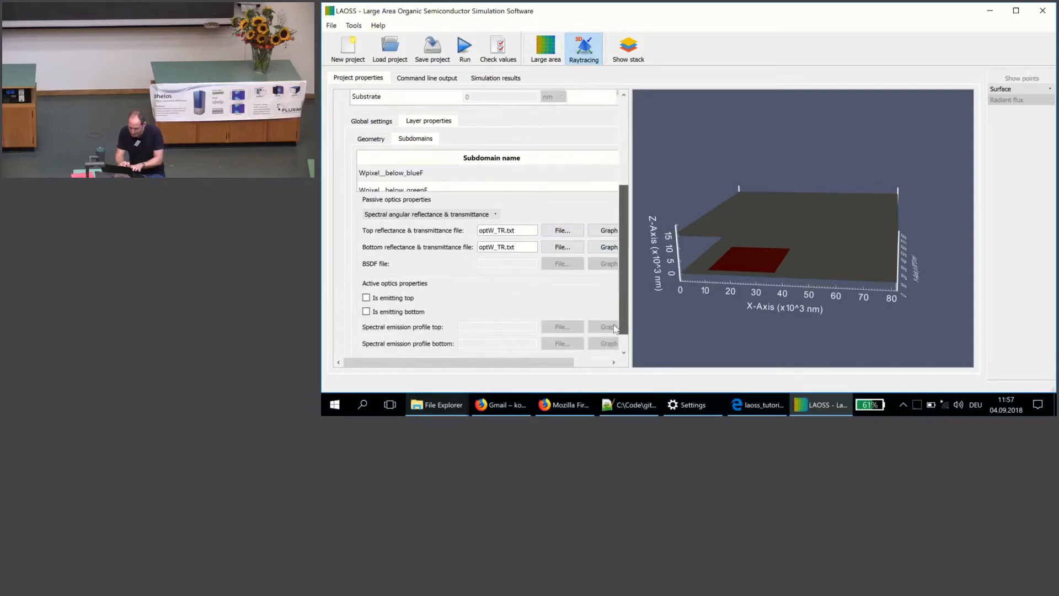
Step: Select the Wpixel__below_greenF subdomain and plot its top spectral emission profile optW_emission.txt as a tilted 3D graph
left_click(539, 190)
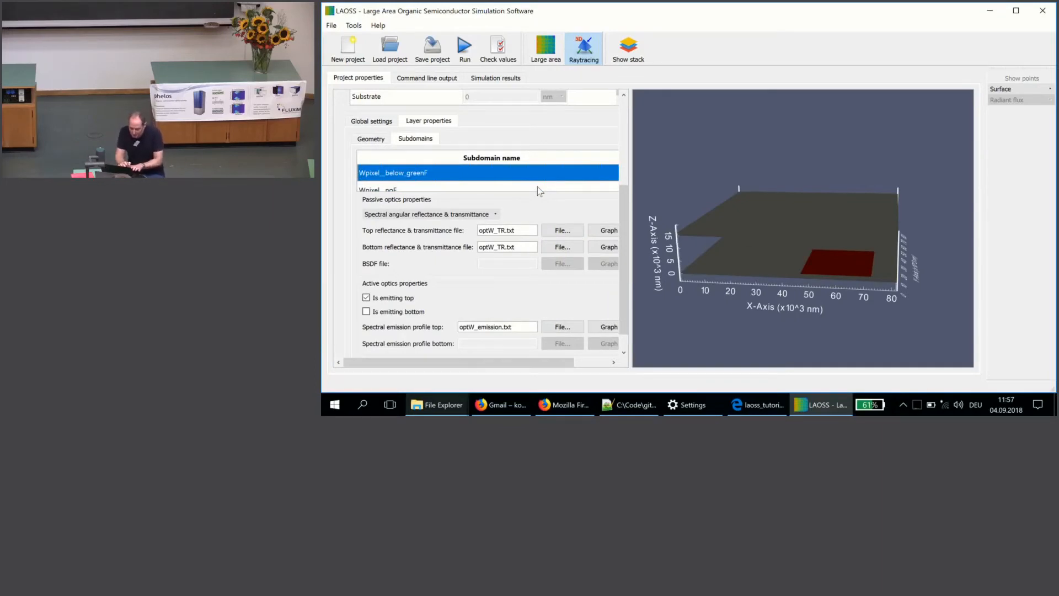
left_click(607, 327)
left_click_drag(759, 298, 713, 177)
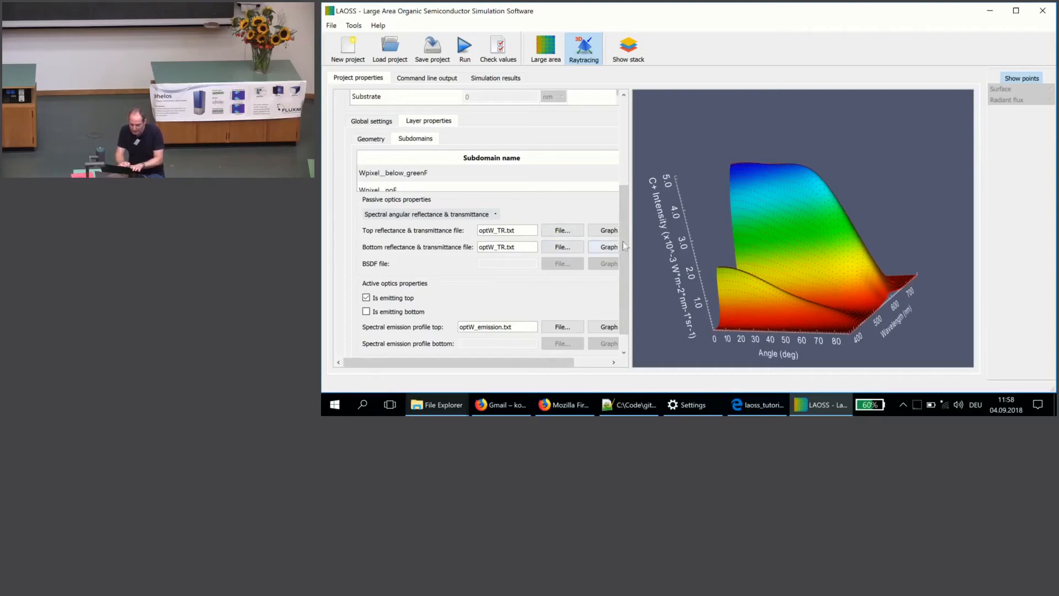
Step: Plot the top transmittance from red_airtoglass.txt for the Surrounding-Glass interface's redF subdomain and tilt the 3D graph
scroll(625, 242, "up", 3)
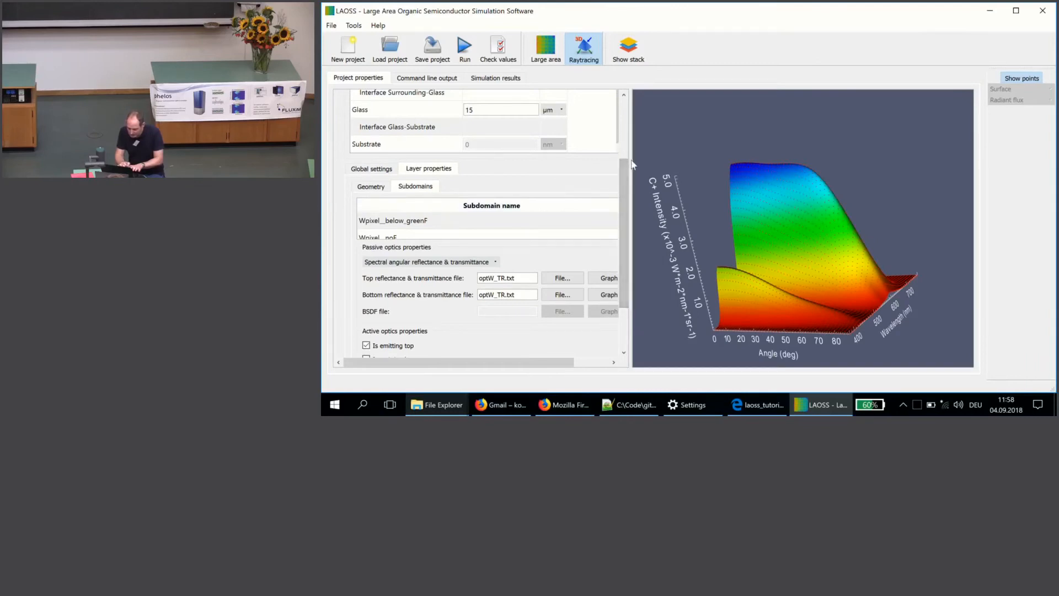
left_click_drag(624, 162, 624, 128)
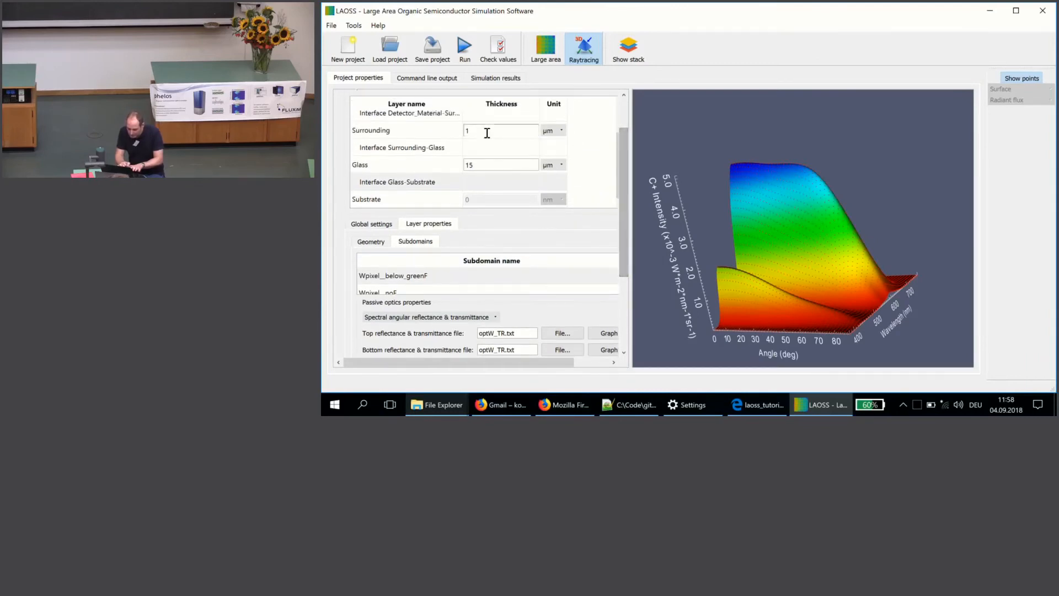
left_click(435, 150)
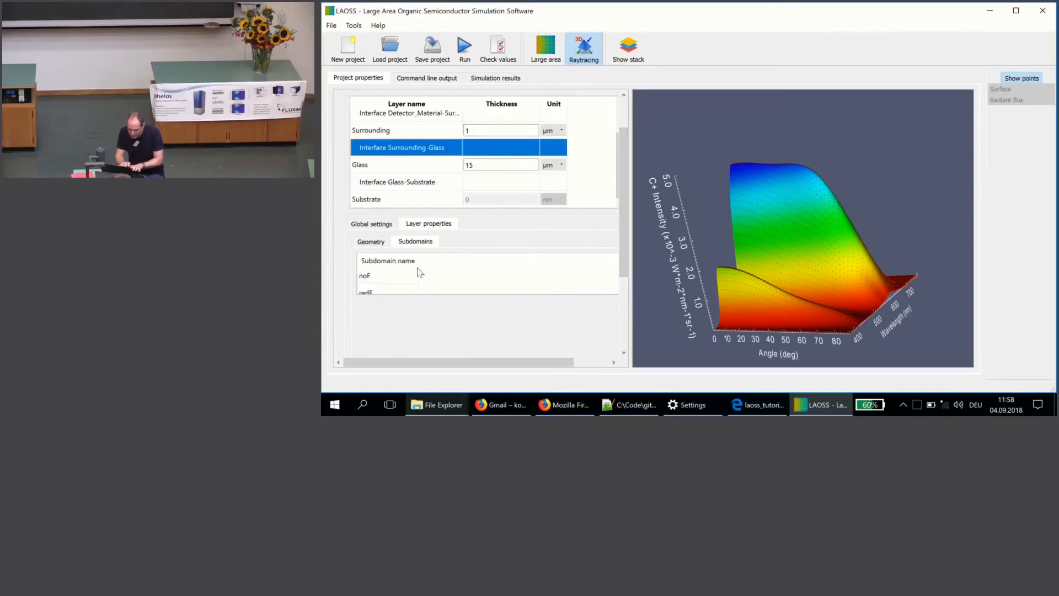
left_click(386, 288)
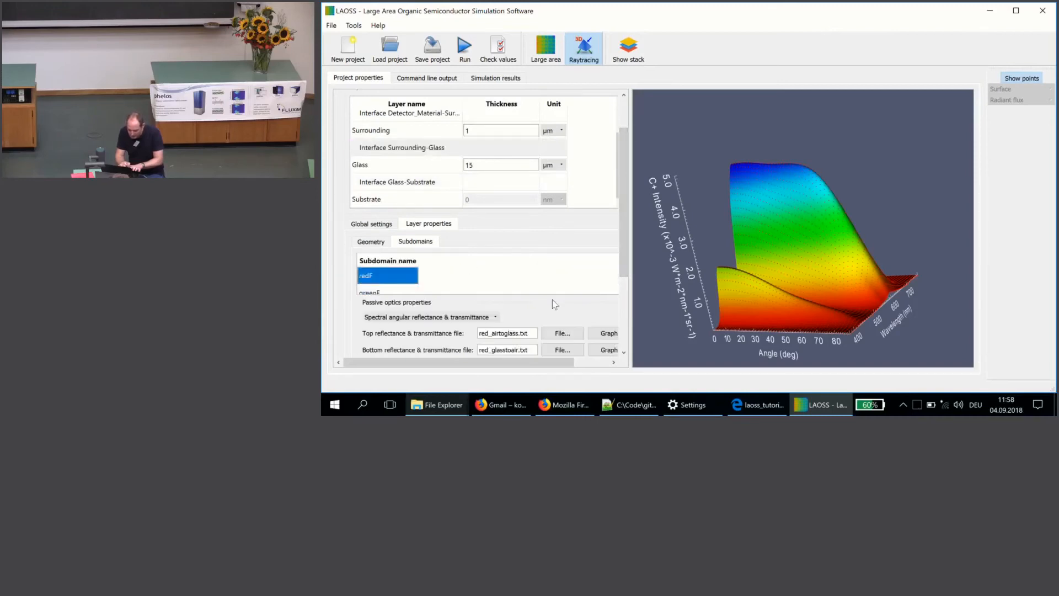
left_click_drag(627, 269, 626, 314)
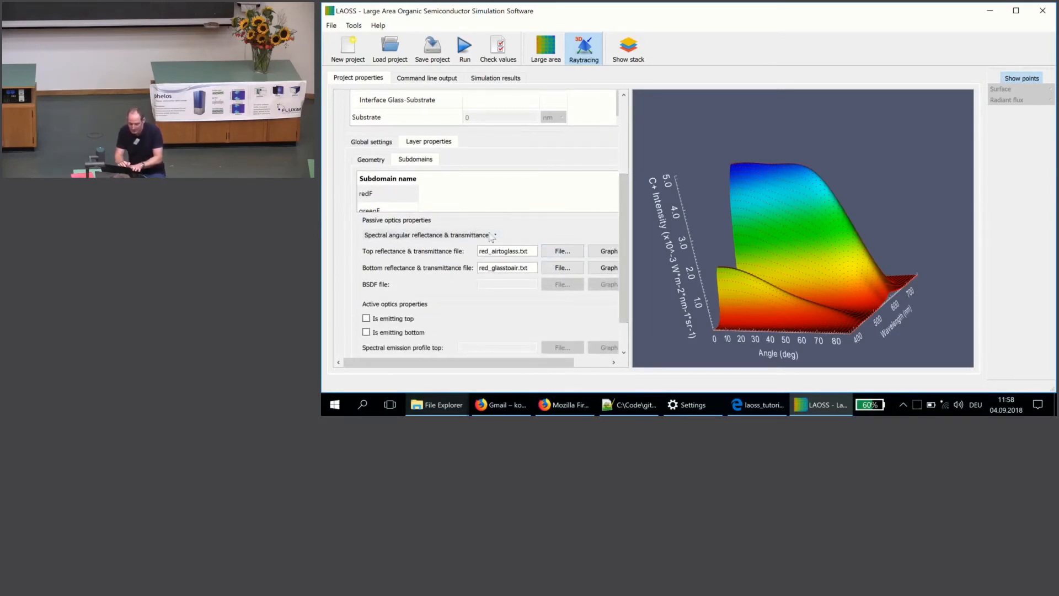
left_click(602, 253)
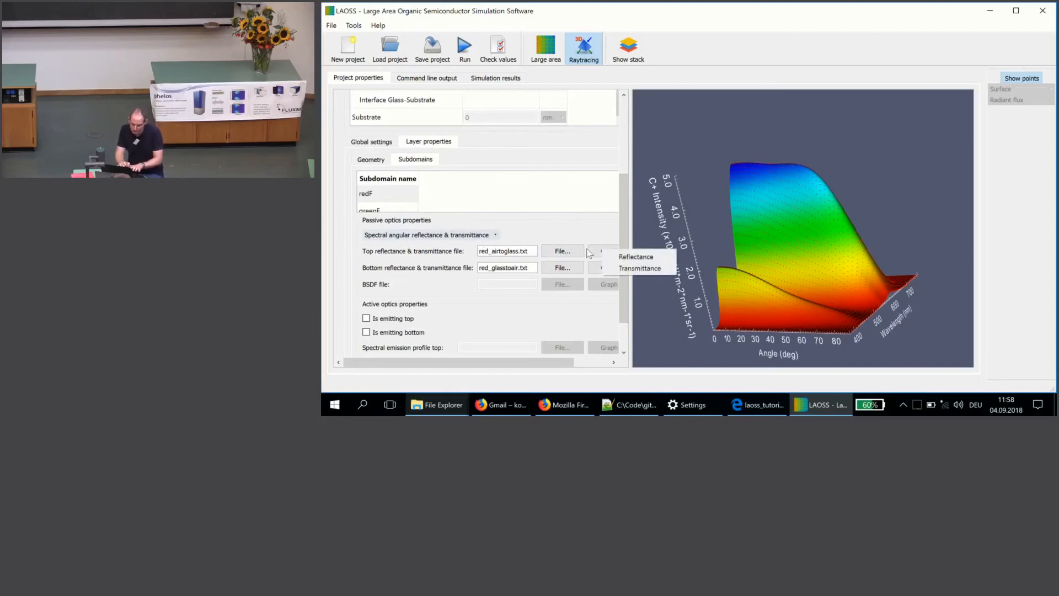
left_click(634, 268)
left_click_drag(737, 327, 722, 251)
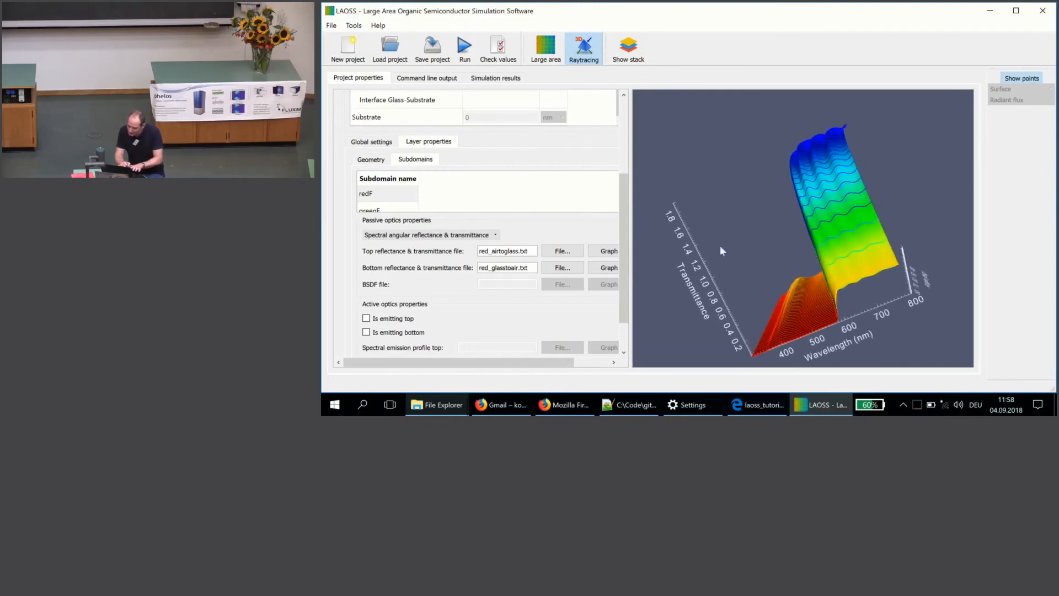
Step: Plot the top transmittance from green_airtoglass.txt for the greenF subdomain, rotate the graph and review the subdomain's optics properties
left_click(406, 211)
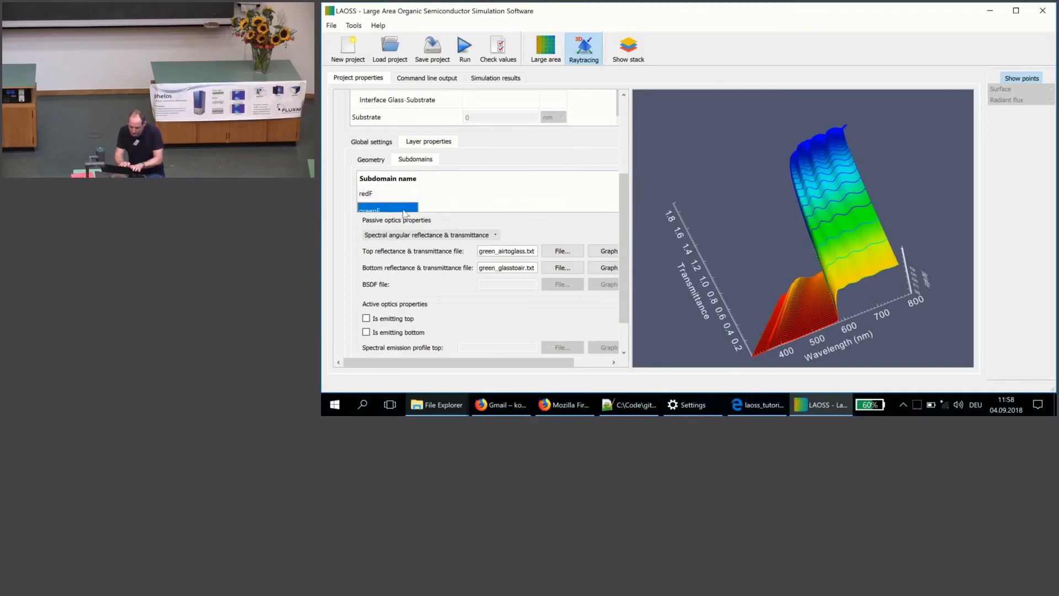
left_click(607, 251)
left_click(617, 270)
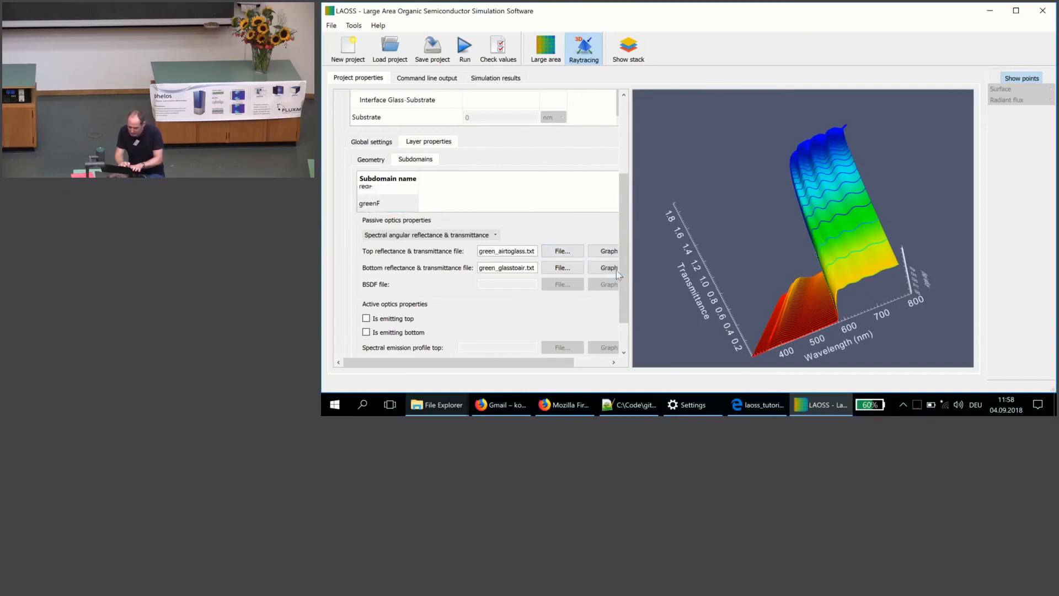
left_click_drag(769, 290, 800, 261)
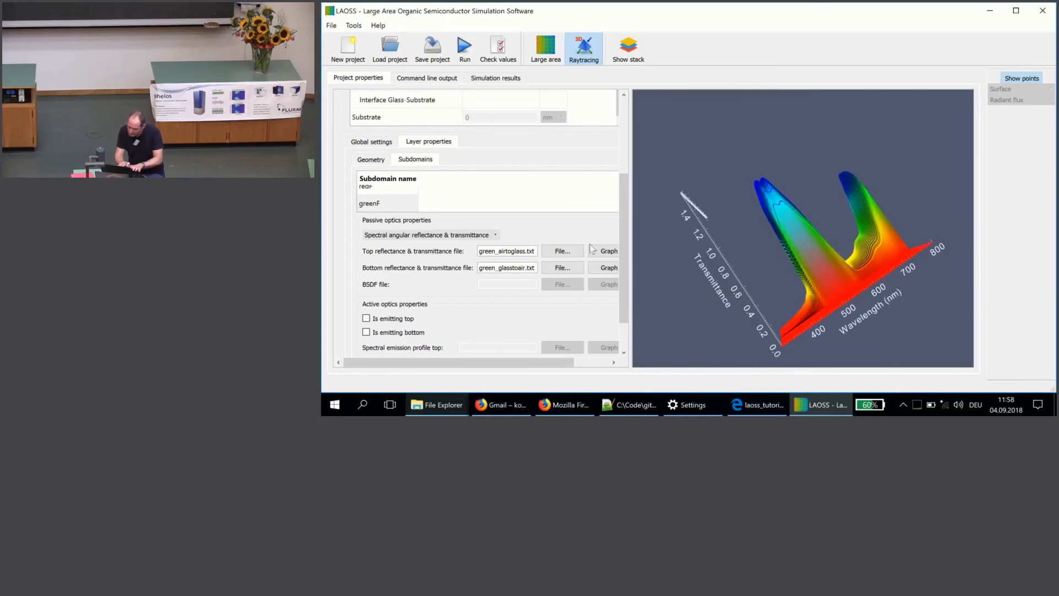
scroll(625, 203, "down", 3)
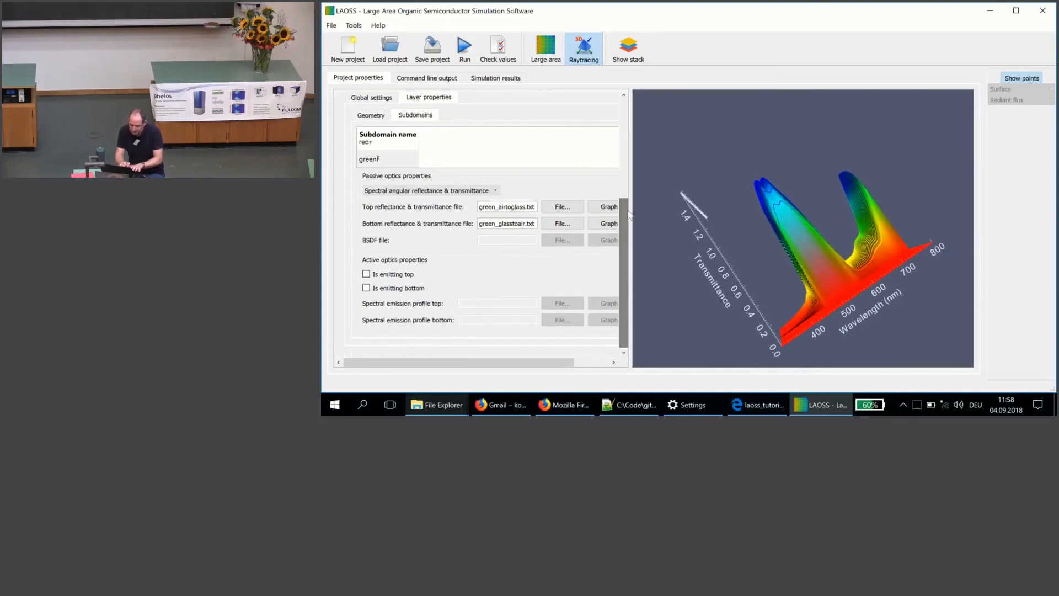
left_click_drag(622, 208, 621, 200)
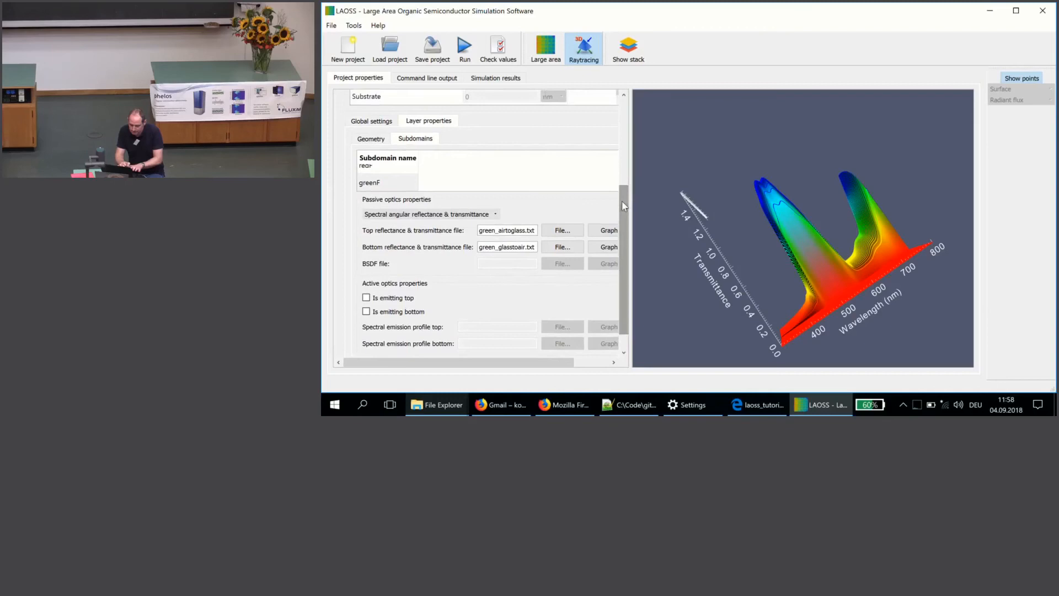
Step: Display the XY plot (sum over all theta/phi) from the results of simulation run 1 and examine the pixel crosstalk
left_click(496, 78)
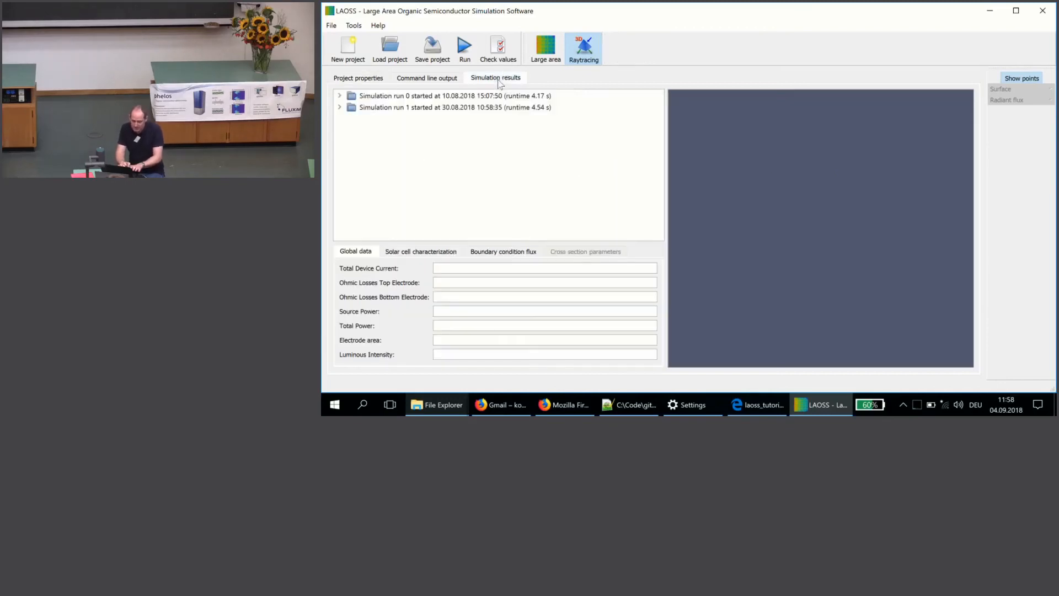
left_click(339, 107)
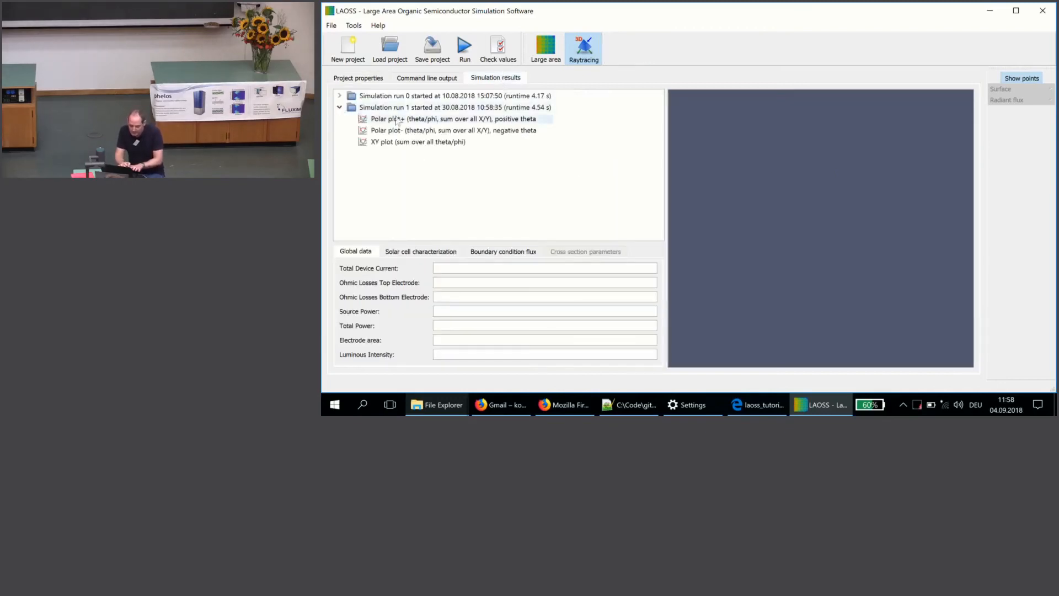
left_click(437, 144)
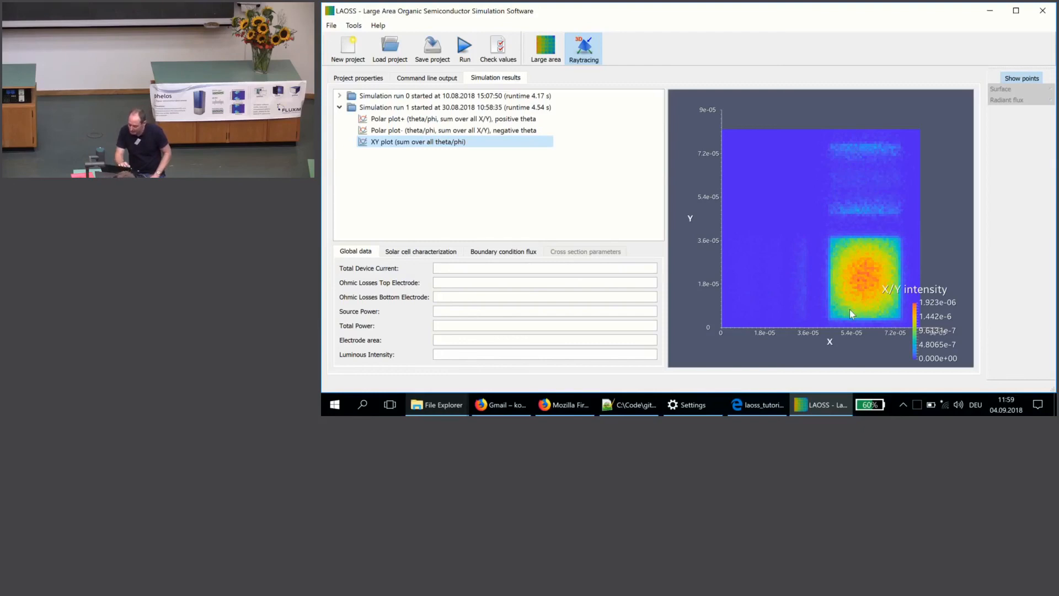
left_click(969, 164)
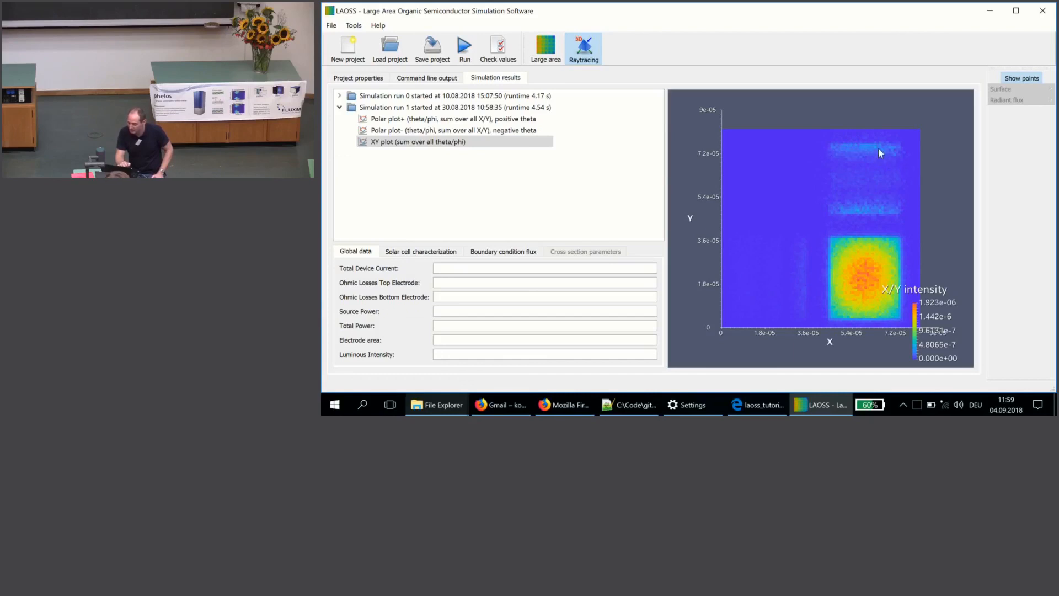
left_click(615, 152)
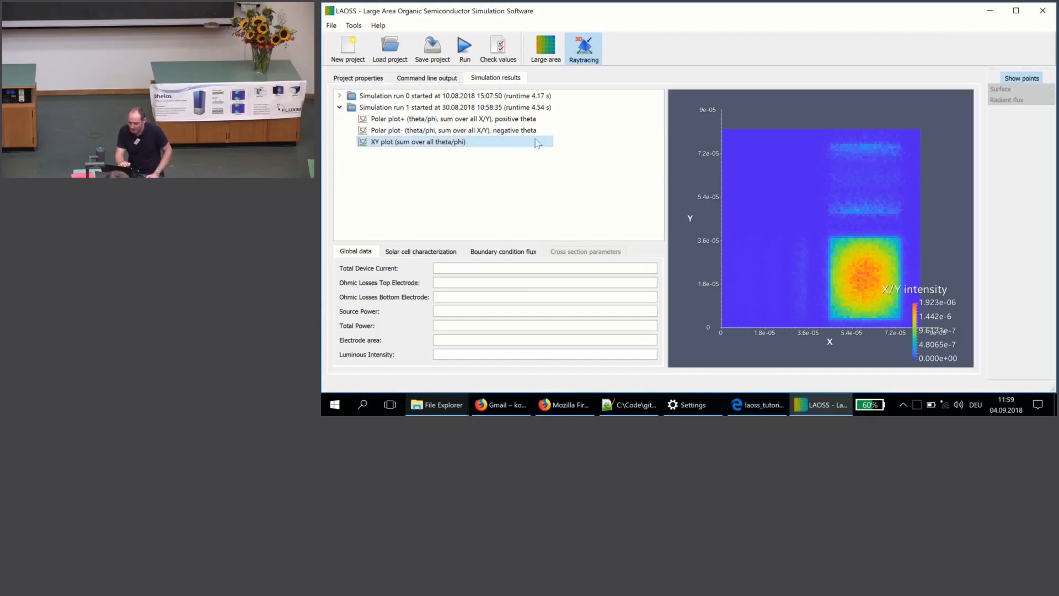